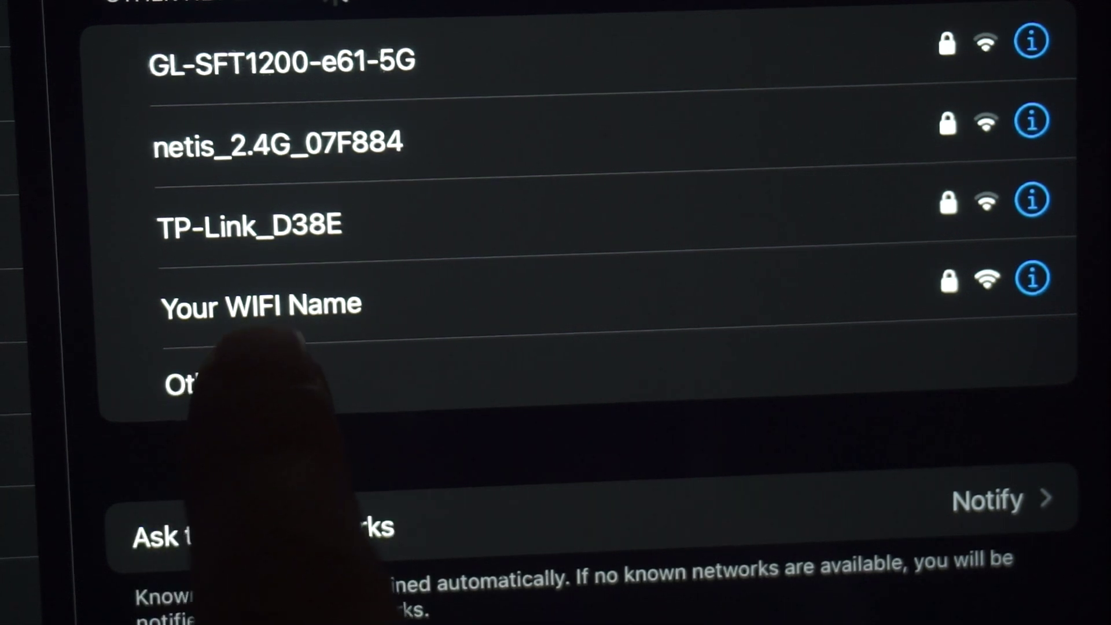
Step: Join the iPad to the 'Your WIFI Name' network using its Wi-Fi password
left_click(312, 304)
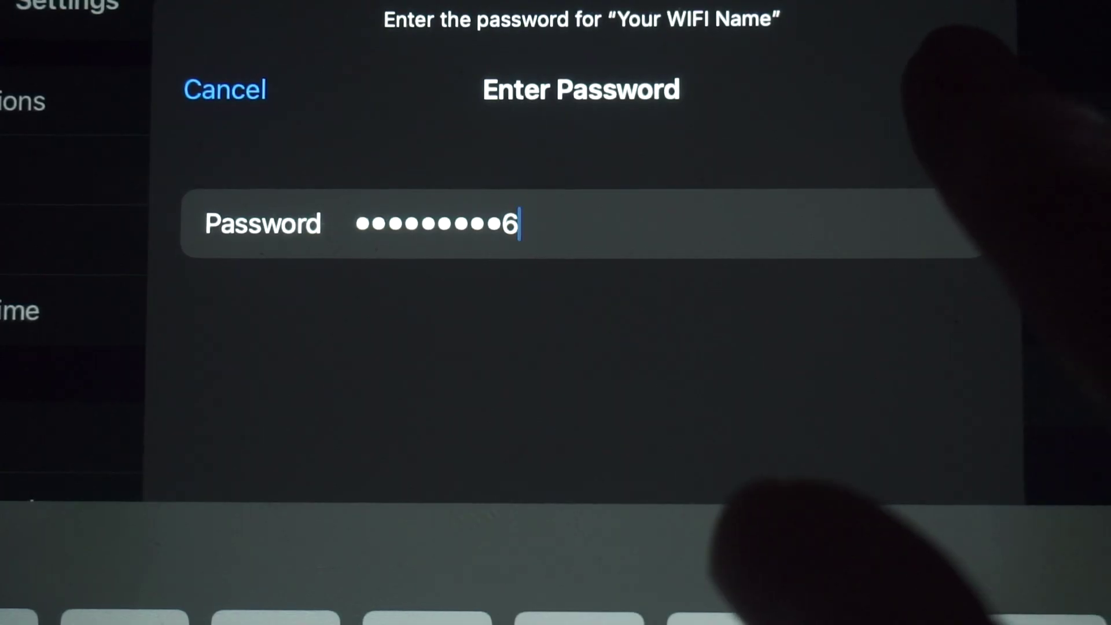
left_click(960, 90)
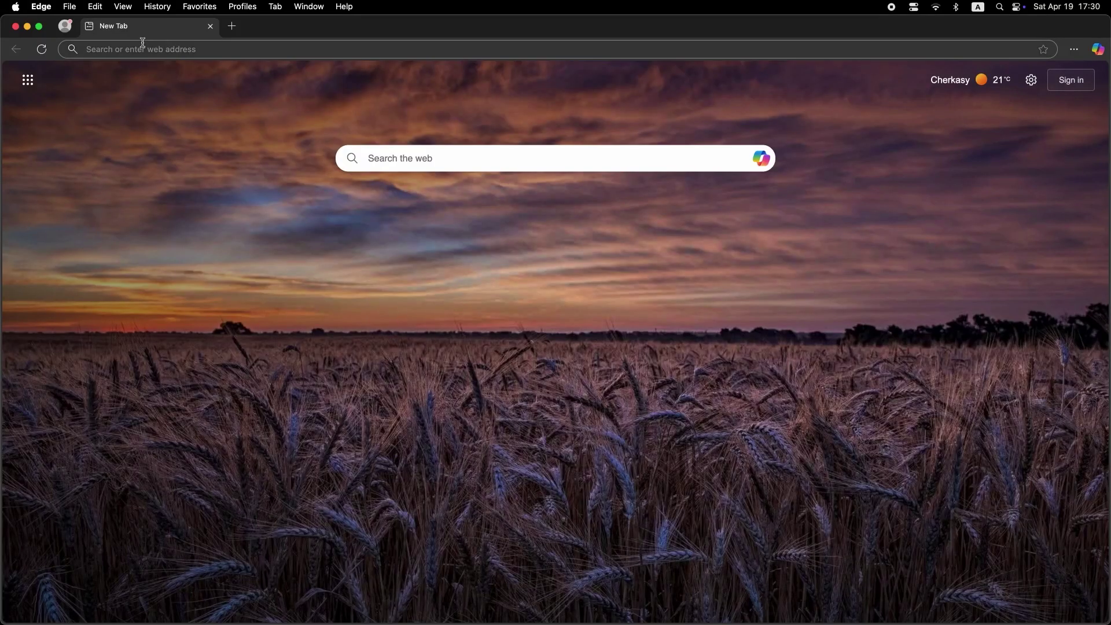
Step: Load the router admin page at 192.168.1.1, correcting the autocompleted address first
left_click(143, 44)
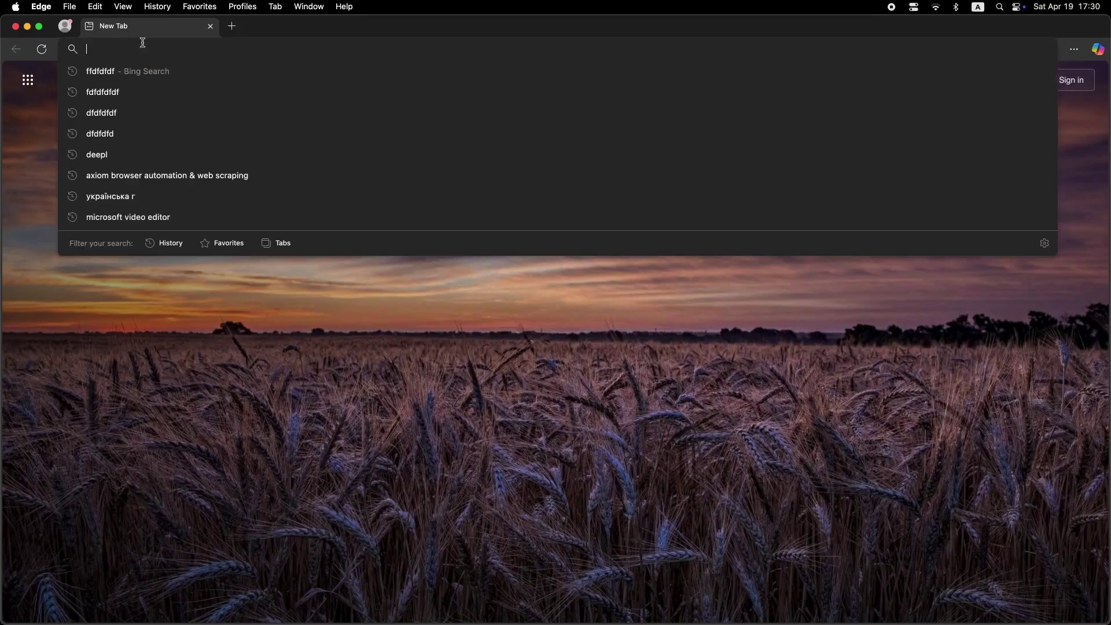
type("192.168.2.1")
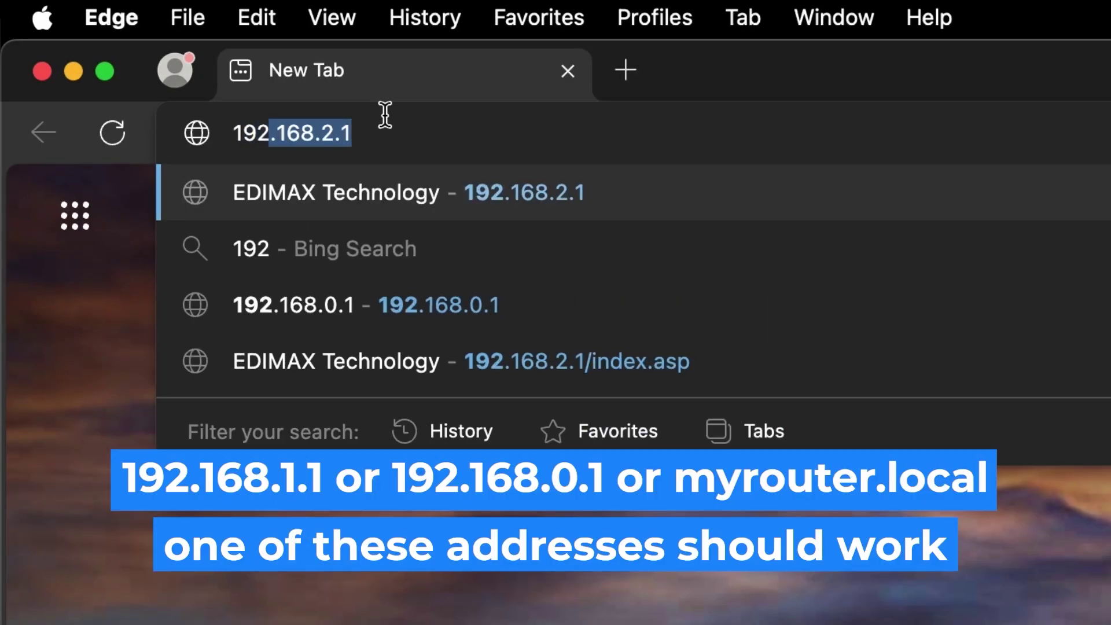
key("Right")
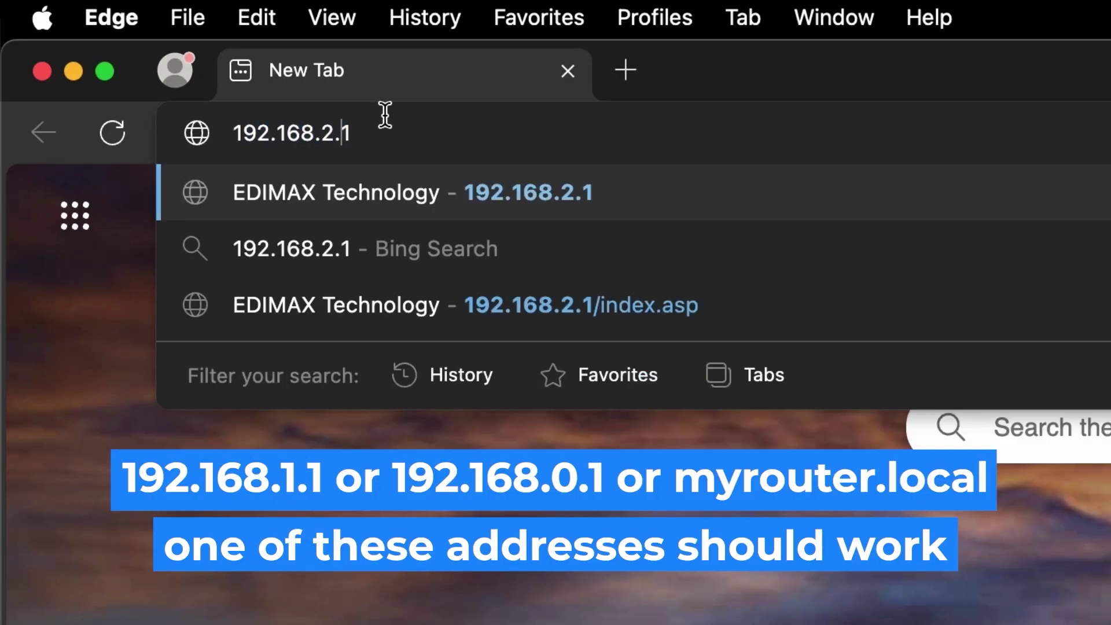
key("Left")
key("Left")
key("BackSpace")
type("1")
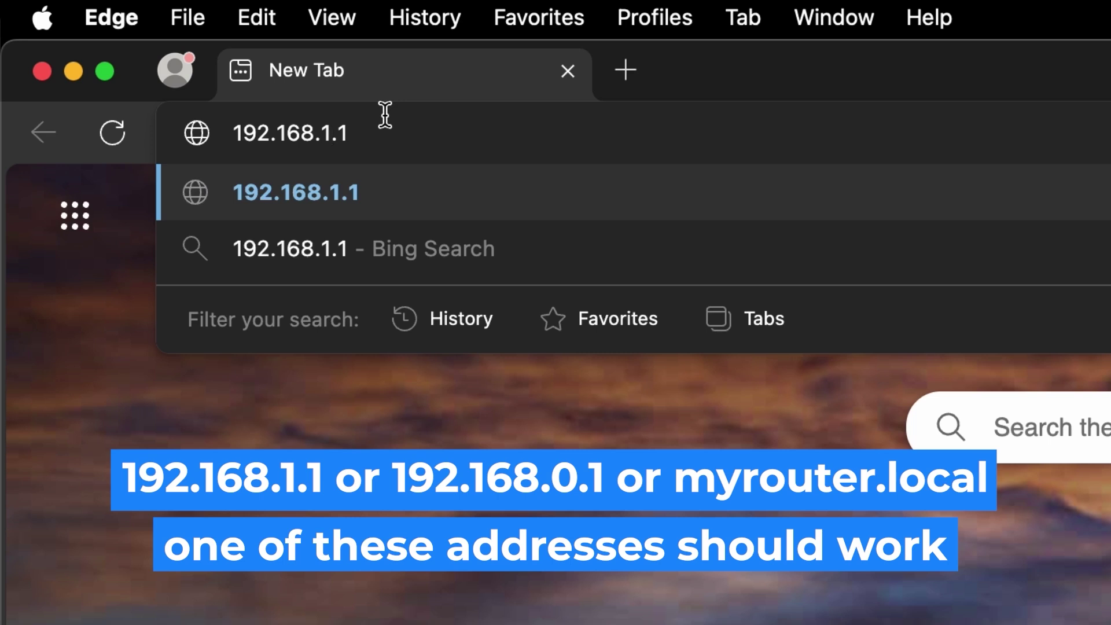
key("Return")
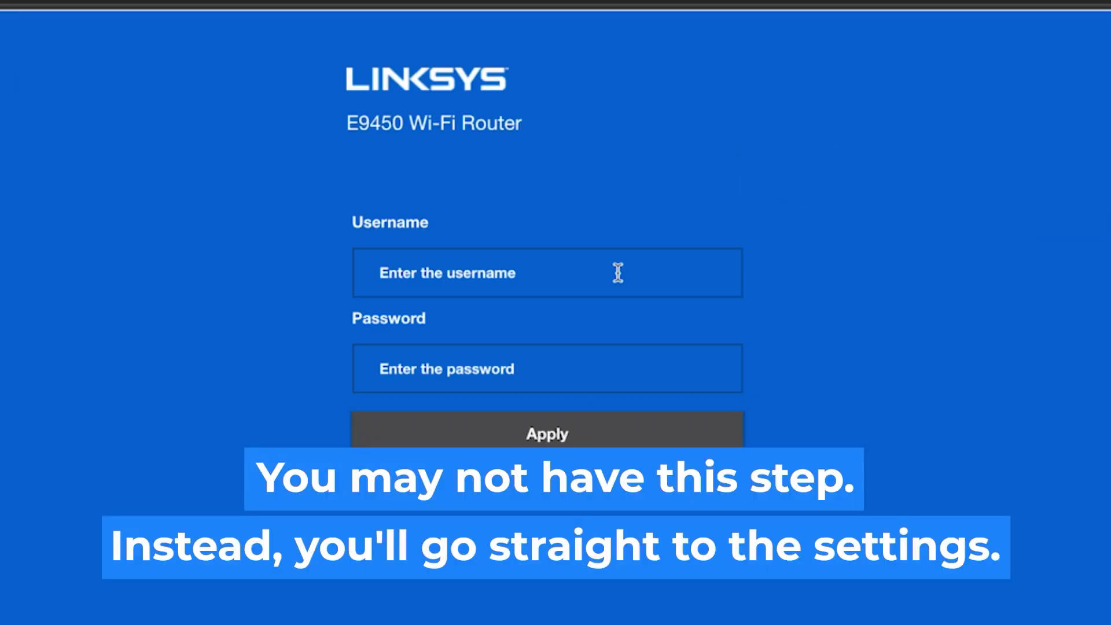
Step: Log in to the router with the admin username and password, re-entering the password after a timeout
left_click(617, 272)
type("a")
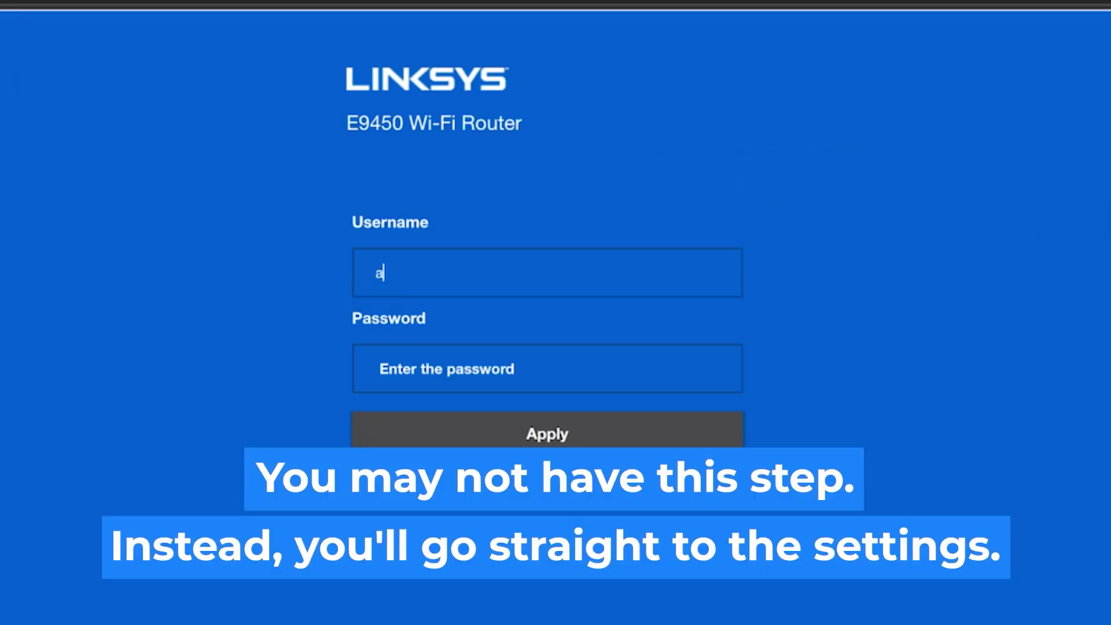
type("dmin")
left_click(554, 372)
type("admin")
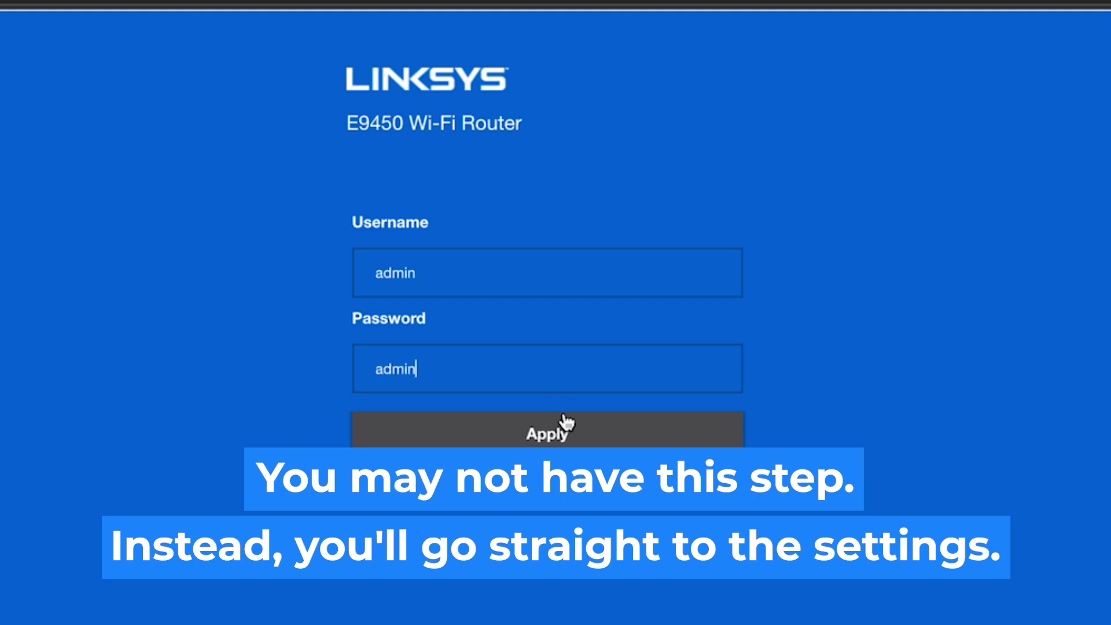
left_click(557, 432)
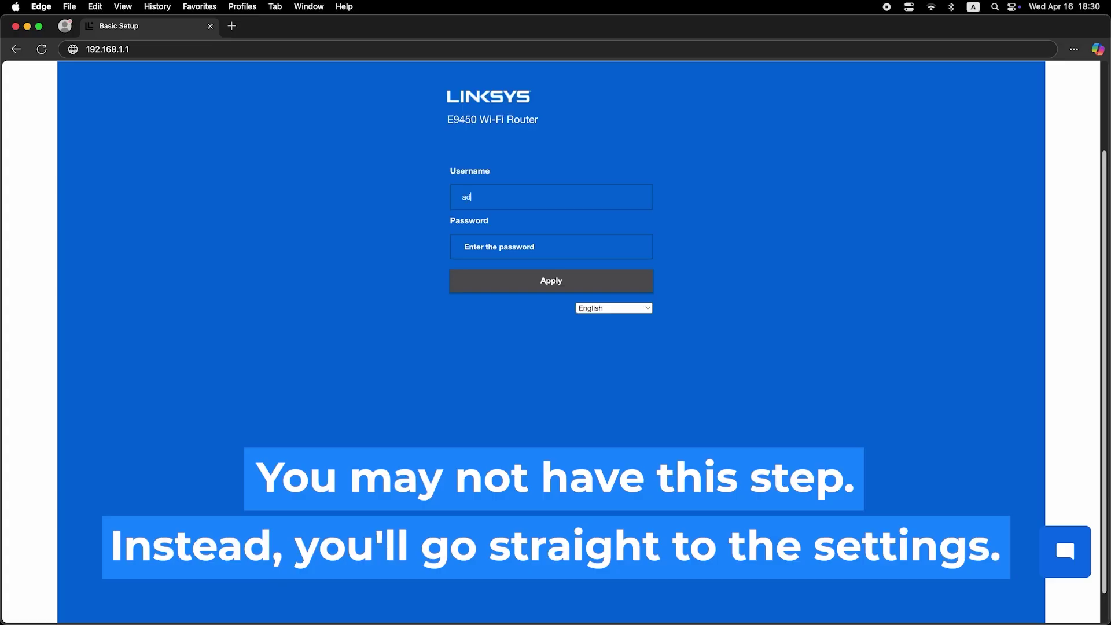
left_click(554, 249)
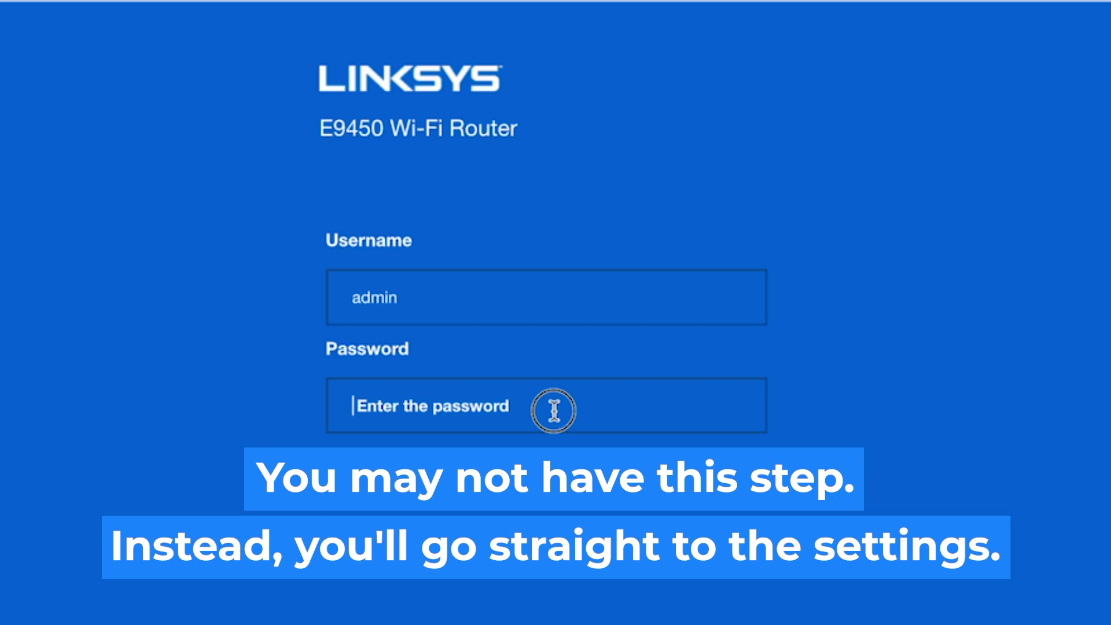
type("admin")
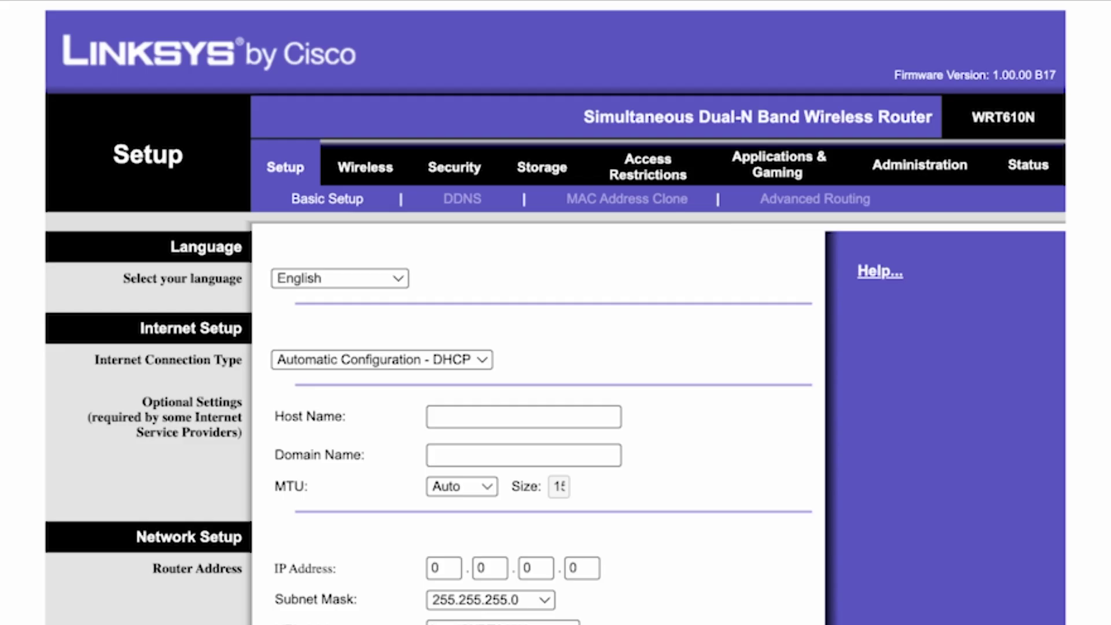
left_click(390, 278)
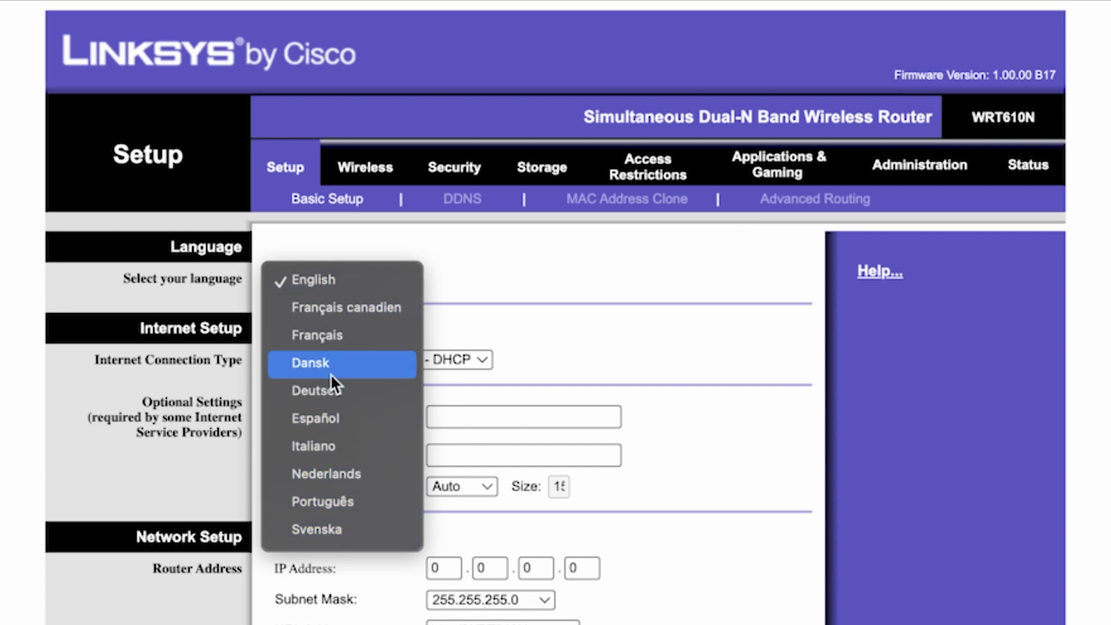
left_click(349, 278)
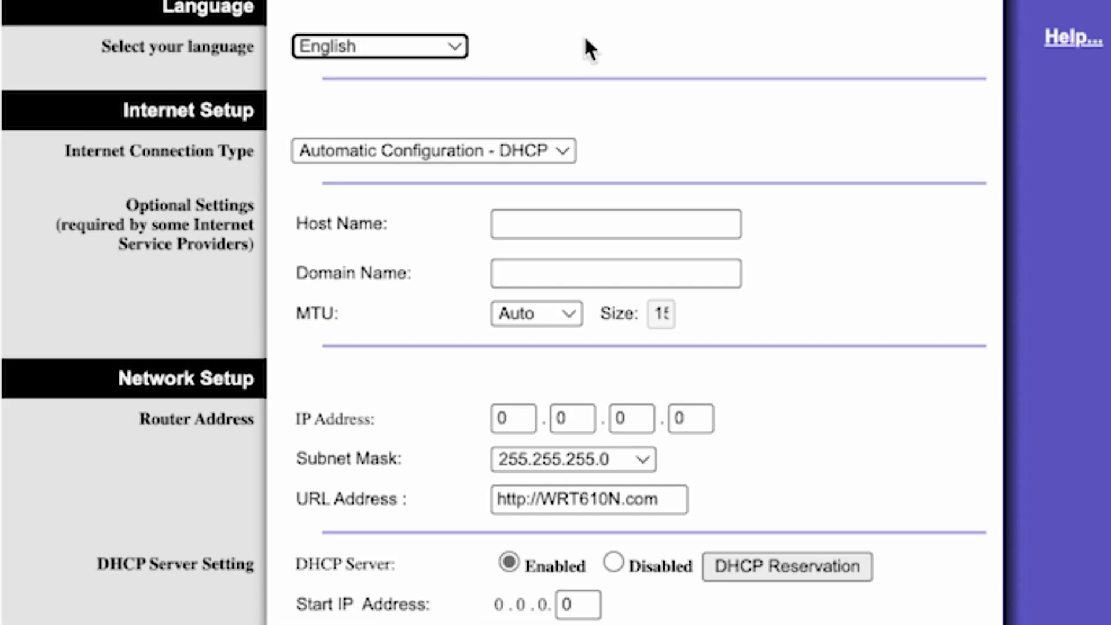
left_click(556, 156)
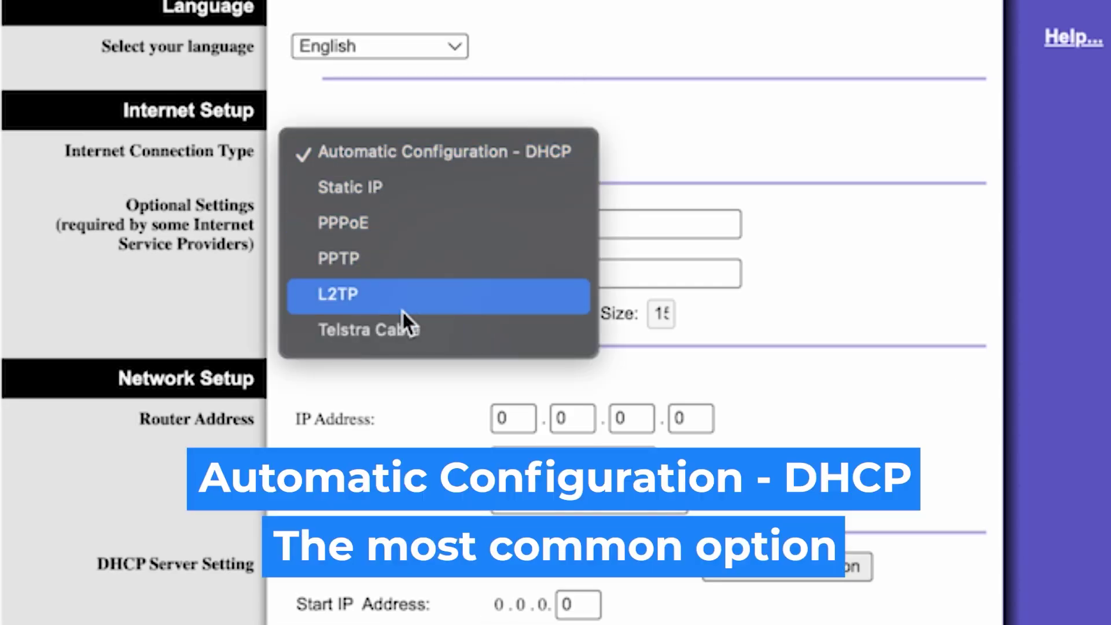
left_click(394, 223)
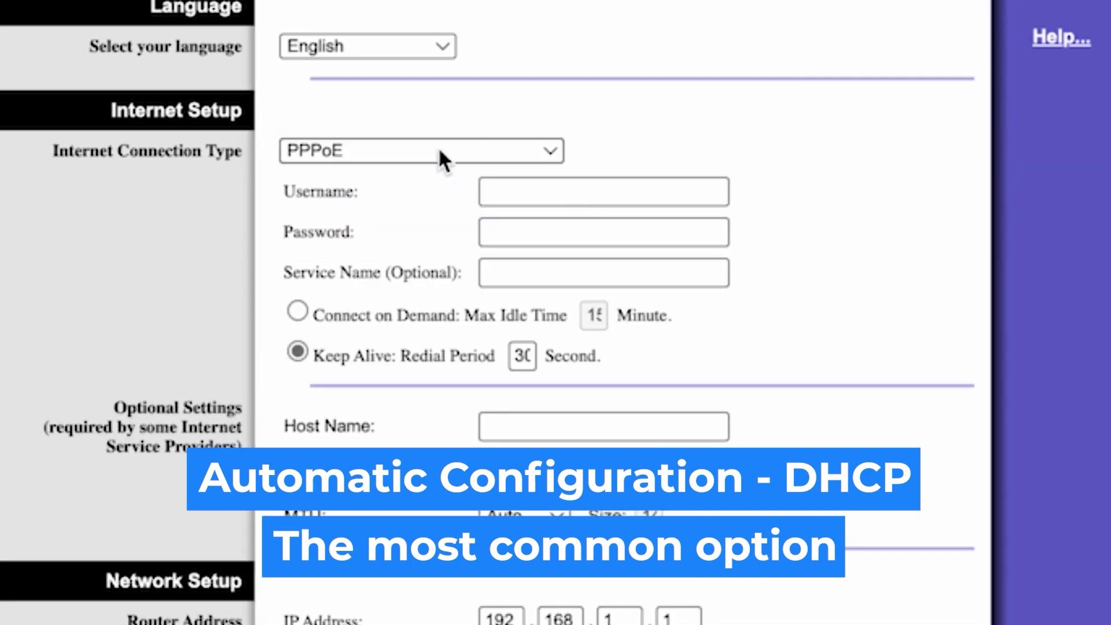
left_click(440, 151)
left_click(392, 119)
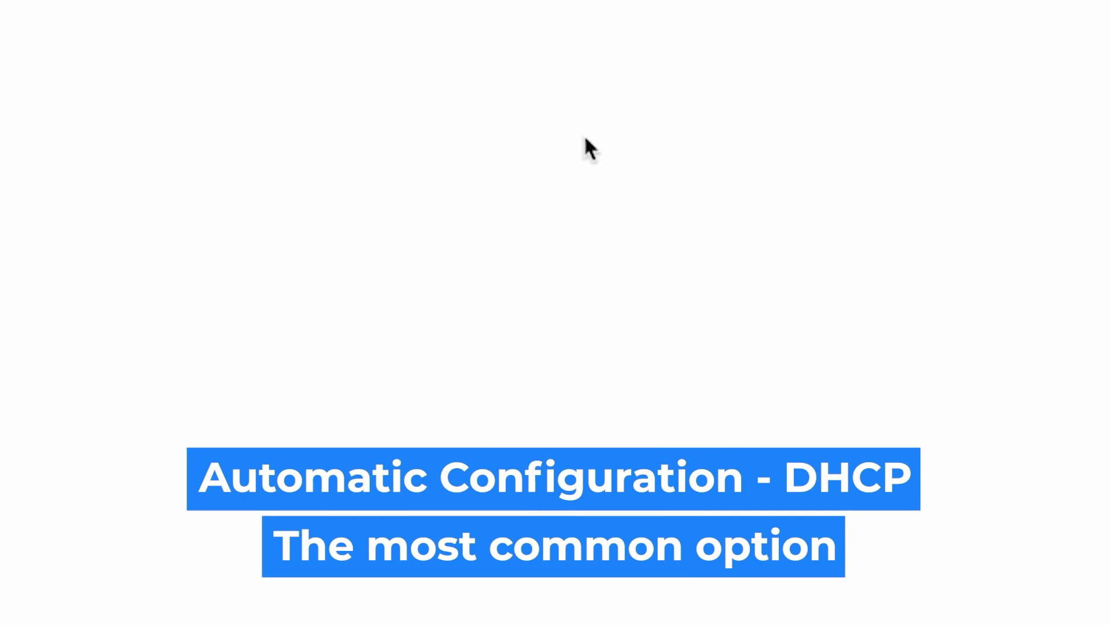
left_click(551, 149)
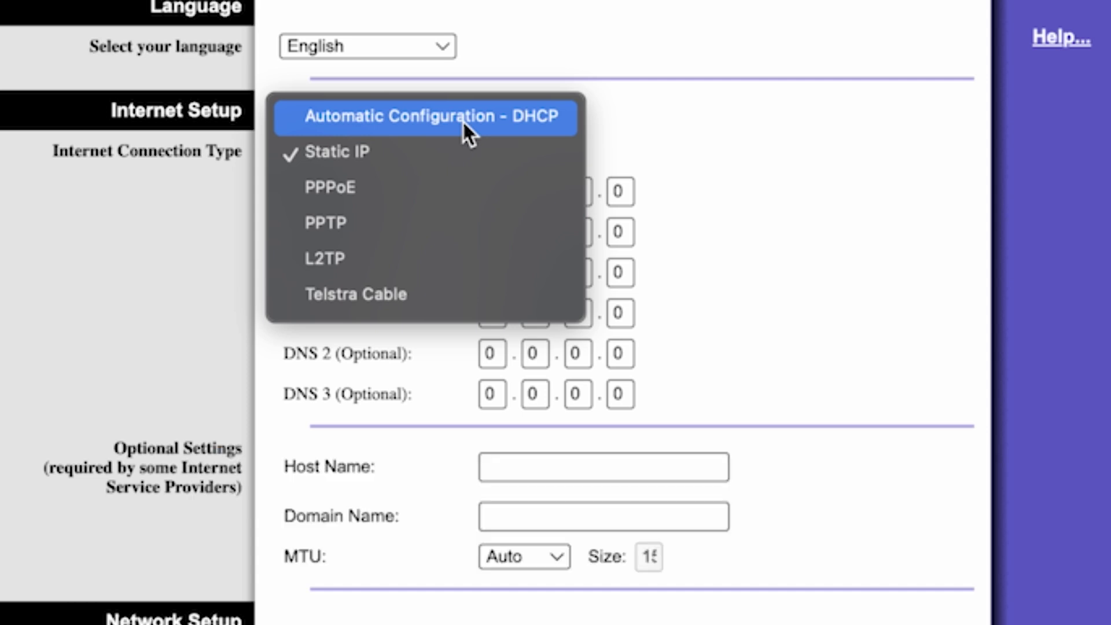
left_click(507, 118)
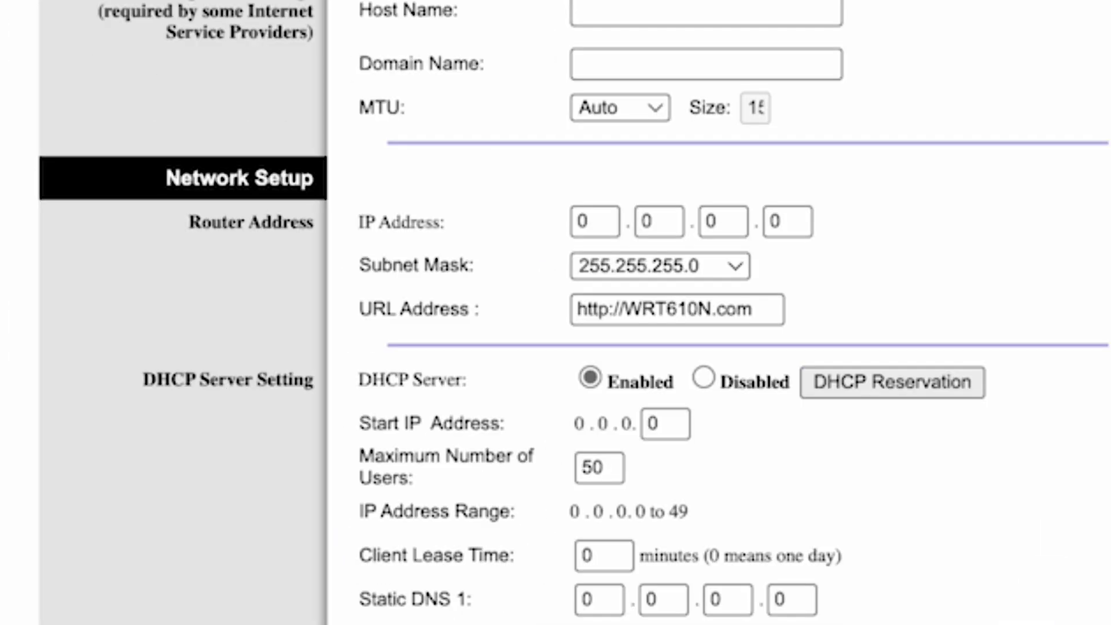
Step: Set the Router IP Address octets to 192.168.1.1, updating the DHCP range to 192.168.1.100–149
left_click(599, 219)
key("BackSpace")
type("192")
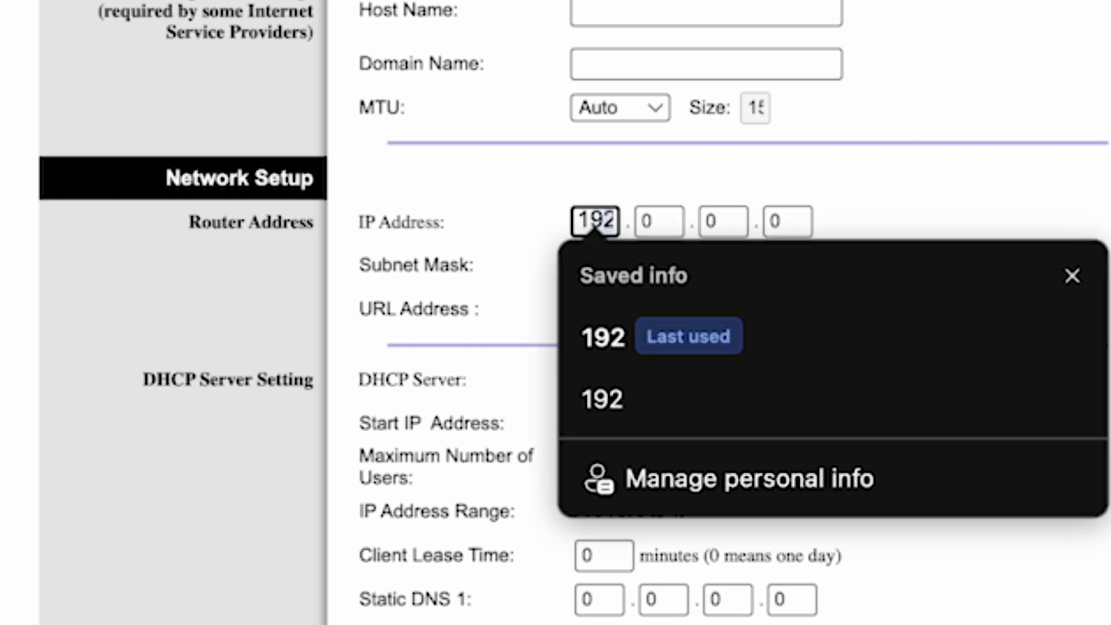
left_click(618, 352)
left_click(657, 221)
key("BackSpace")
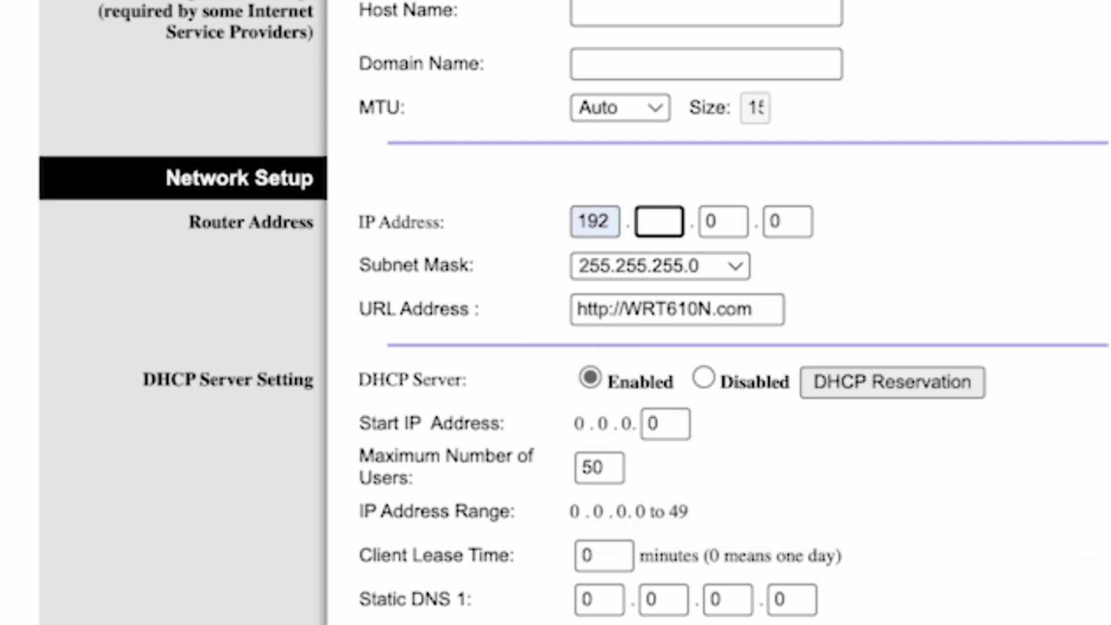
type("168")
left_click(664, 339)
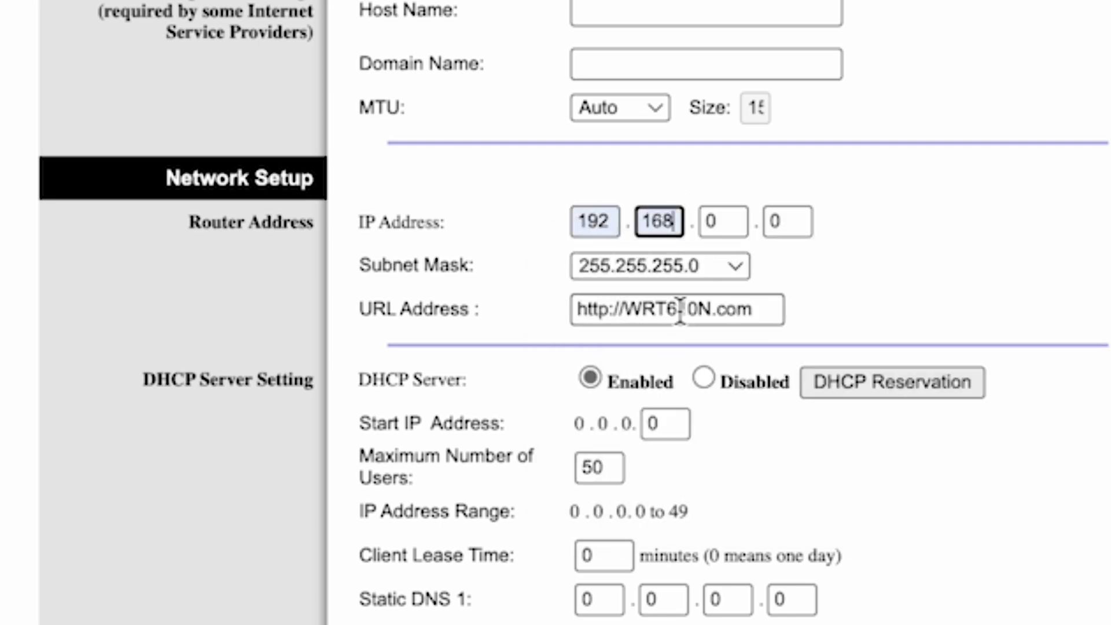
left_click(722, 221)
key("BackSpace")
type("1")
left_click(803, 215)
key("BackSpace")
type("1")
left_click(1099, 217)
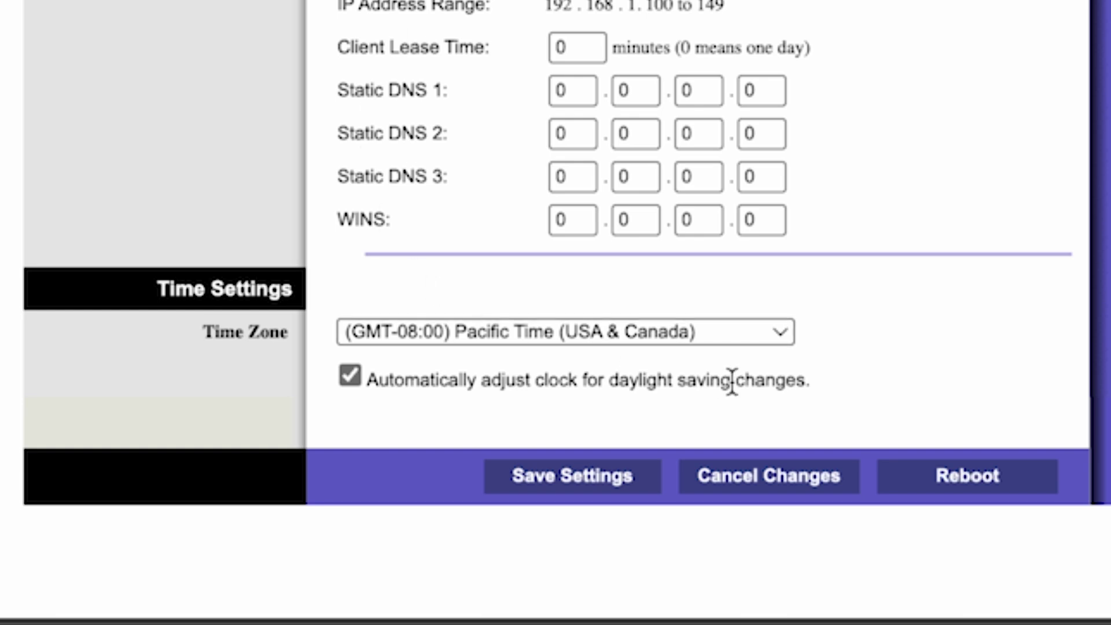
Step: Choose the (GMT+12:00) New Zealand time zone and save the basic setup
left_click(755, 328)
scroll(605, 399, "down", 10)
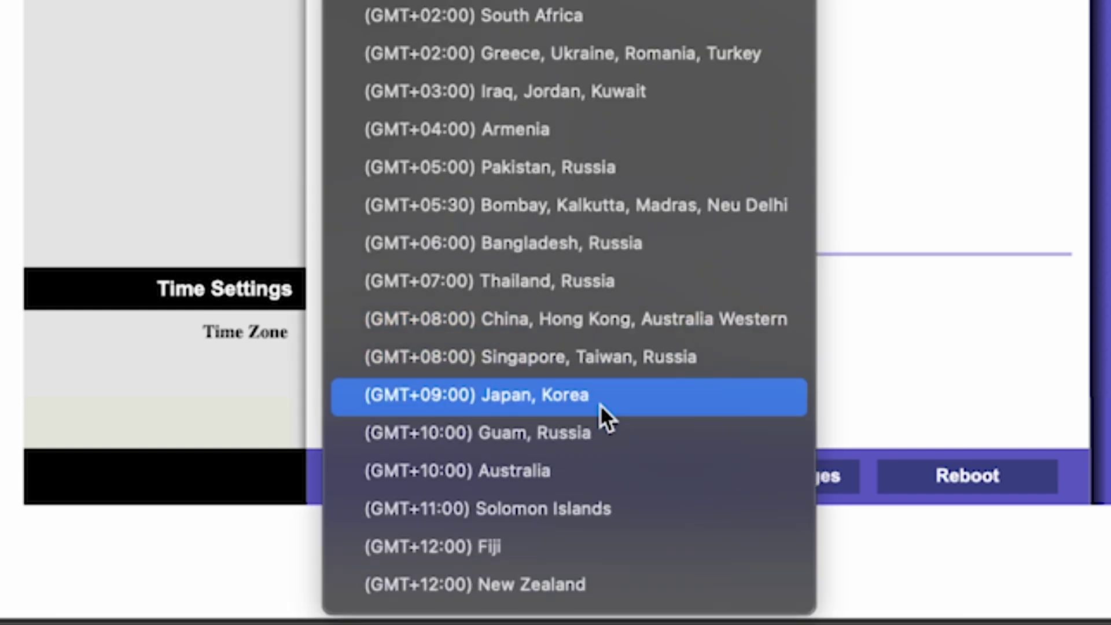
left_click(547, 582)
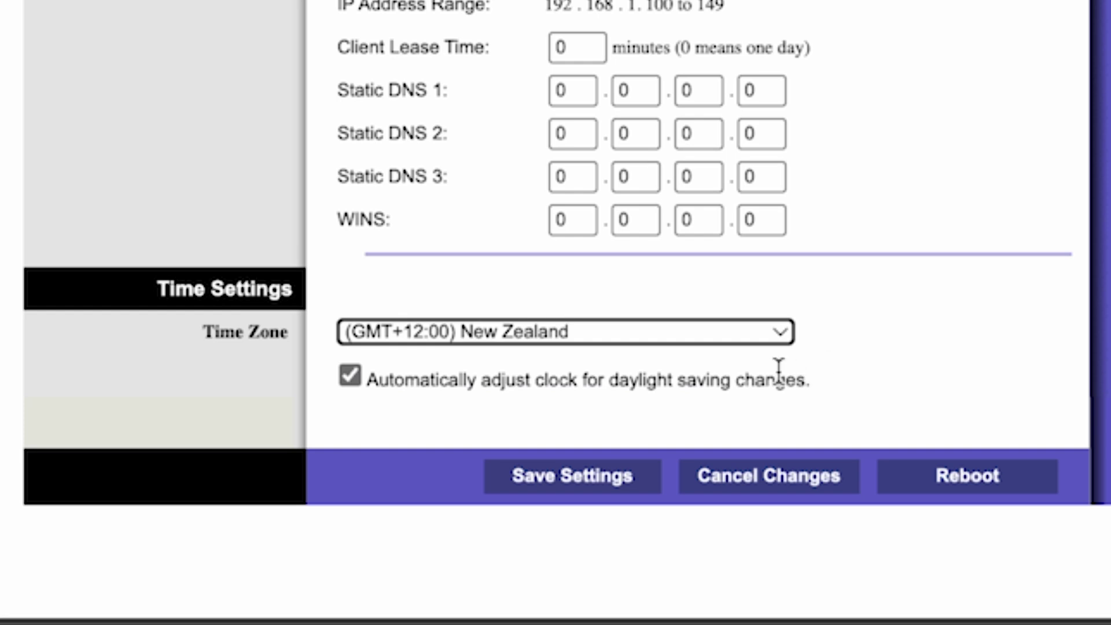
left_click(593, 480)
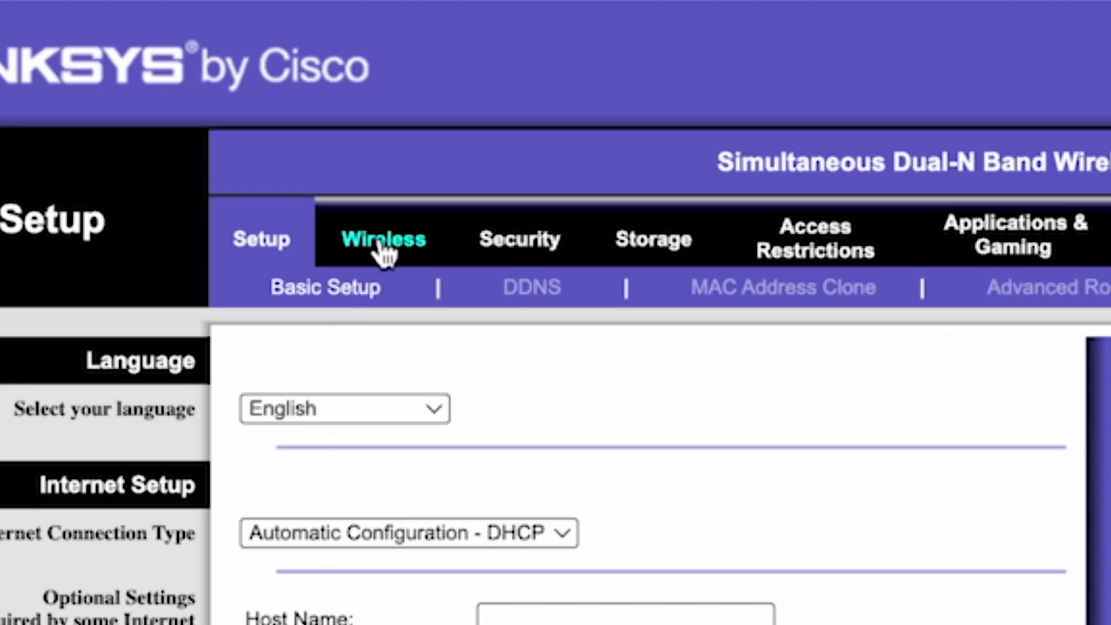
Step: Rename the 5GHz SSID from linksys_media to linksys, save, then check the available Wi-Fi networks
left_click(380, 239)
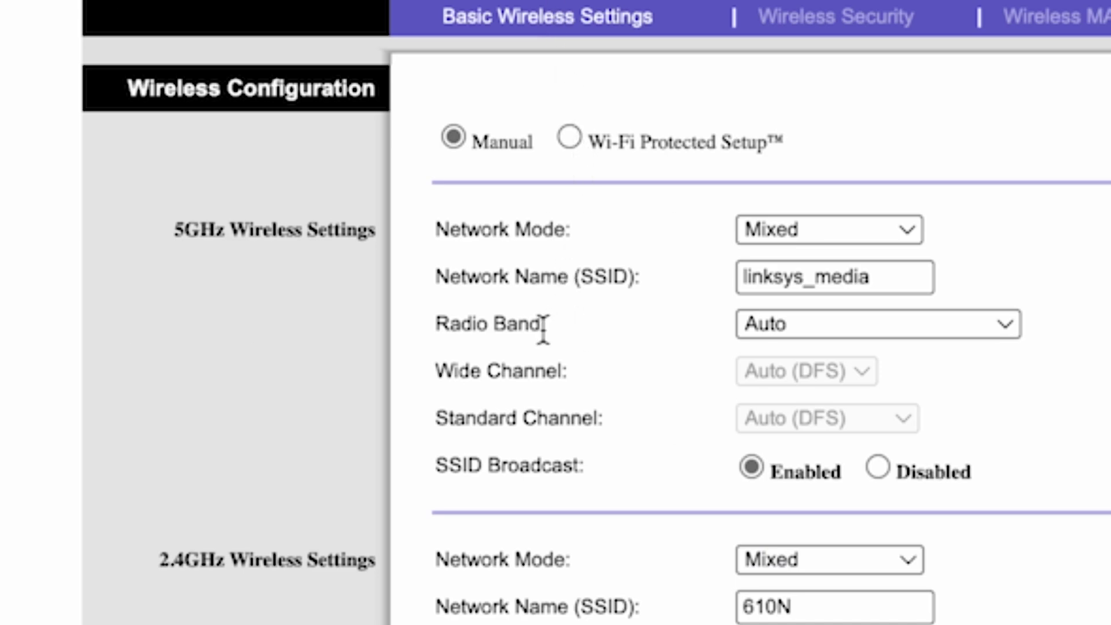
left_click(814, 276)
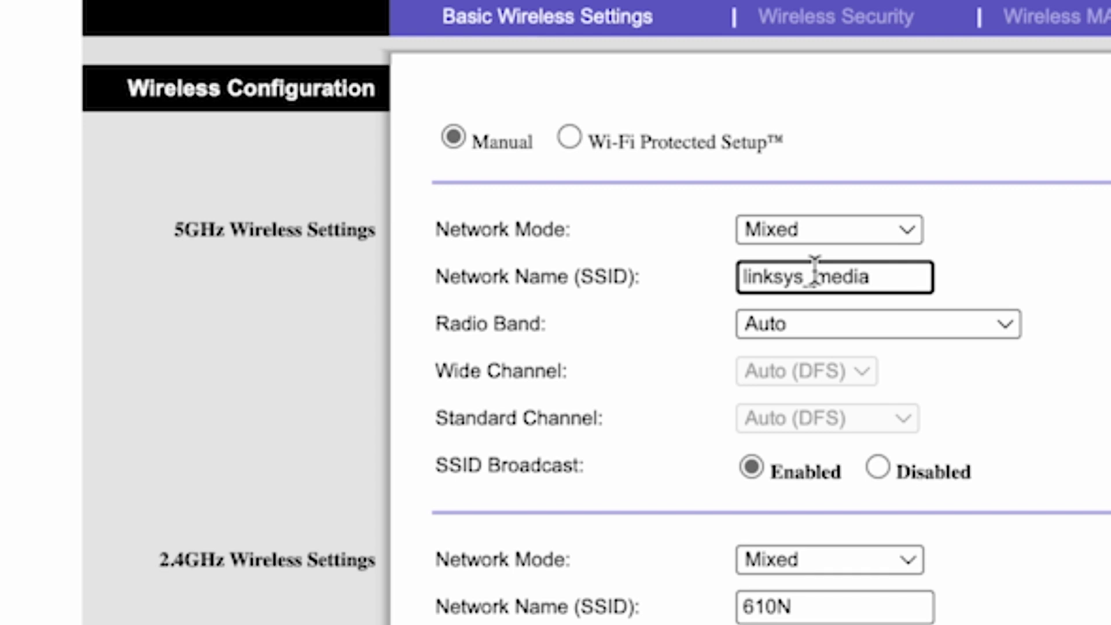
left_click_drag(801, 273, 931, 276)
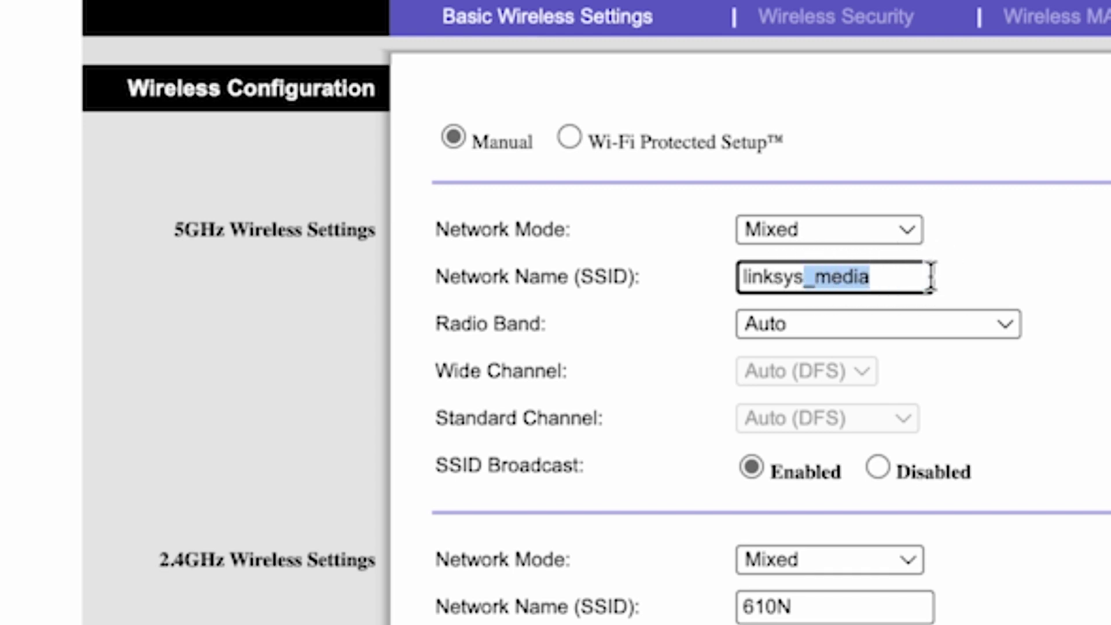
key("BackSpace")
left_click(1016, 267)
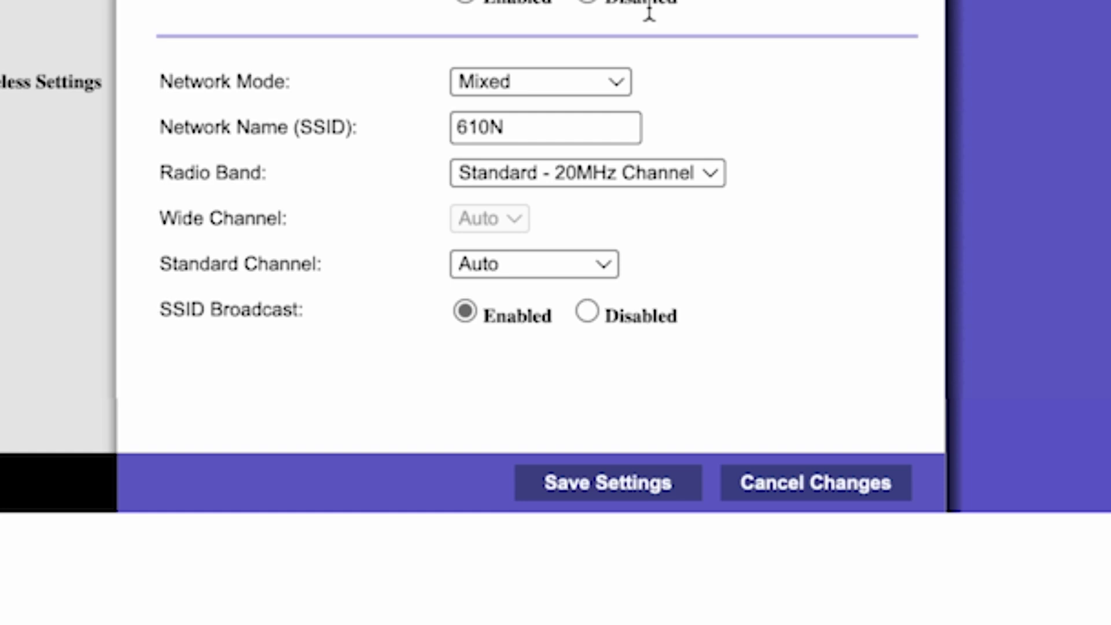
left_click(621, 495)
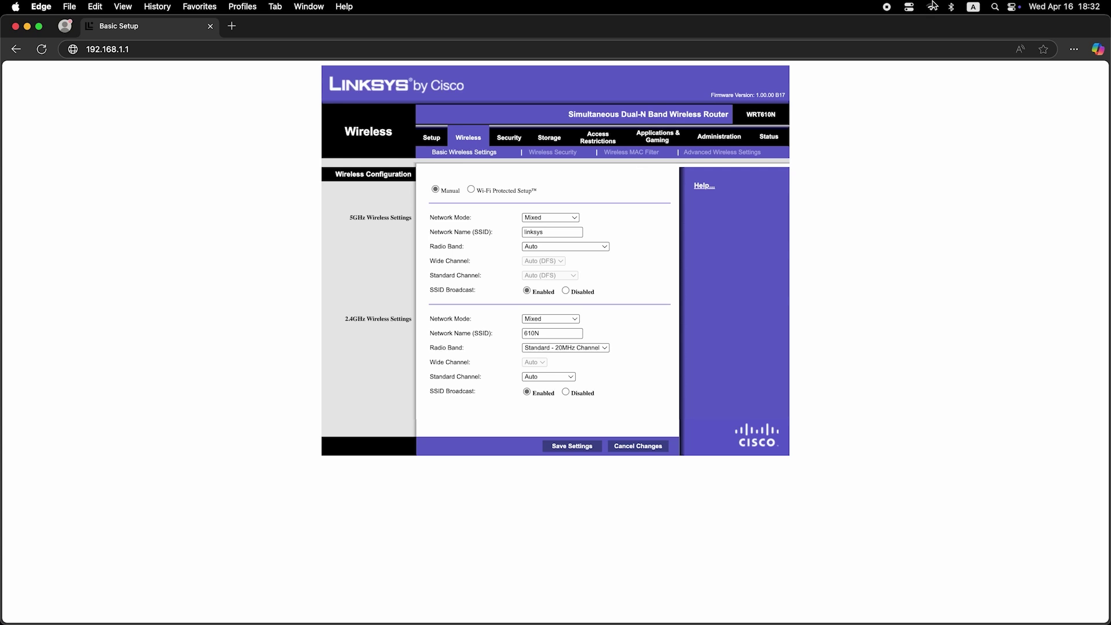
left_click(933, 6)
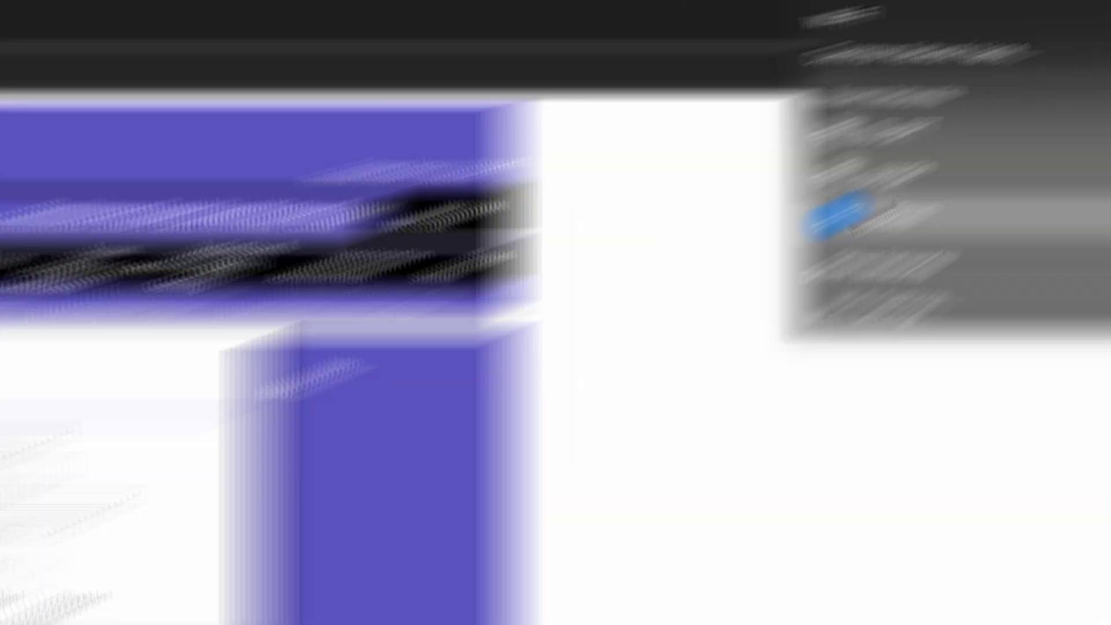
Step: Check the 2.4GHz WPA2-Personal passphrase under Wireless Security and save those settings
left_click(721, 346)
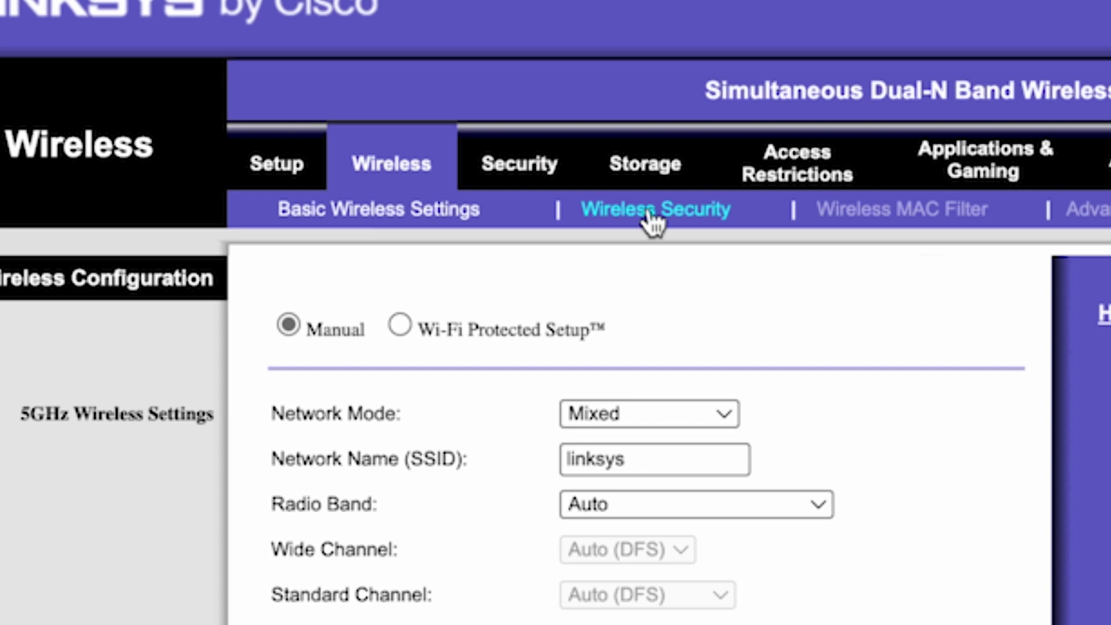
left_click(684, 208)
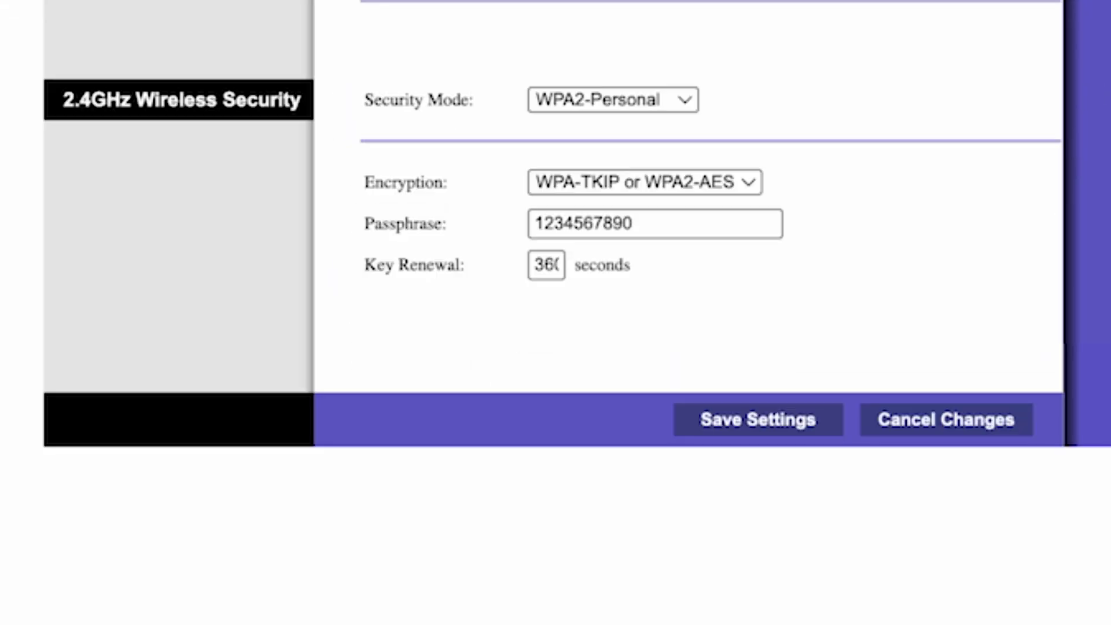
left_click(696, 223)
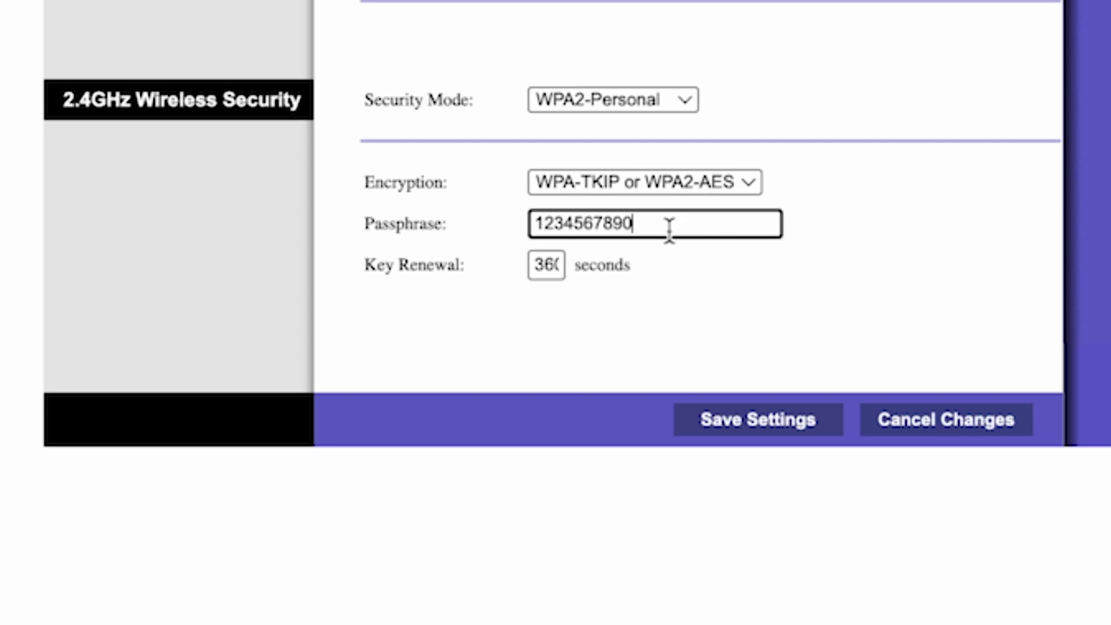
left_click(763, 431)
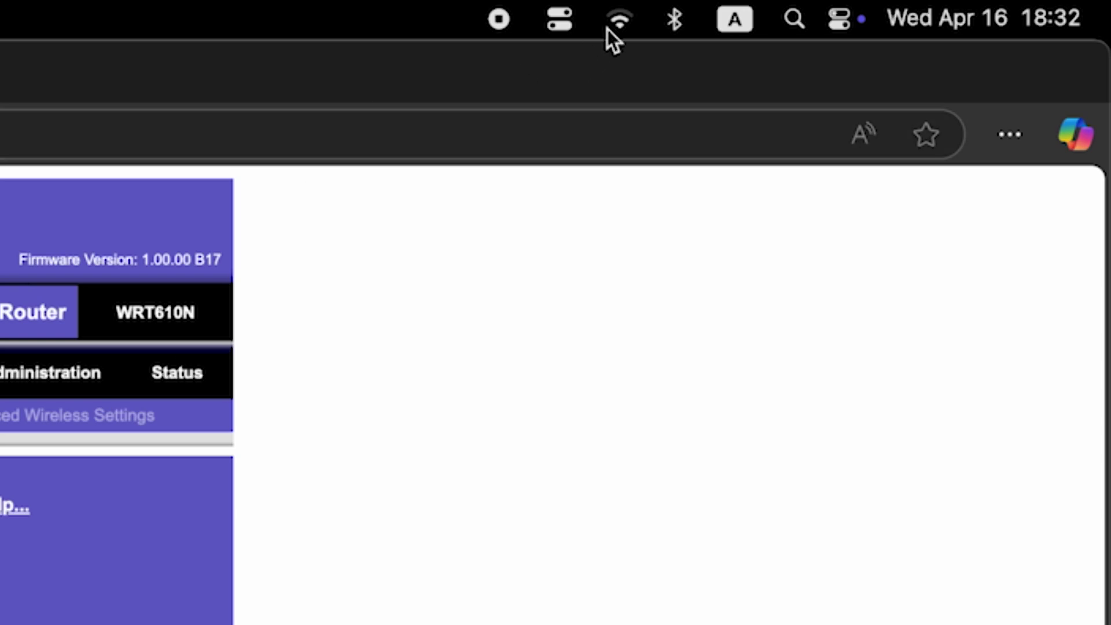
left_click(609, 24)
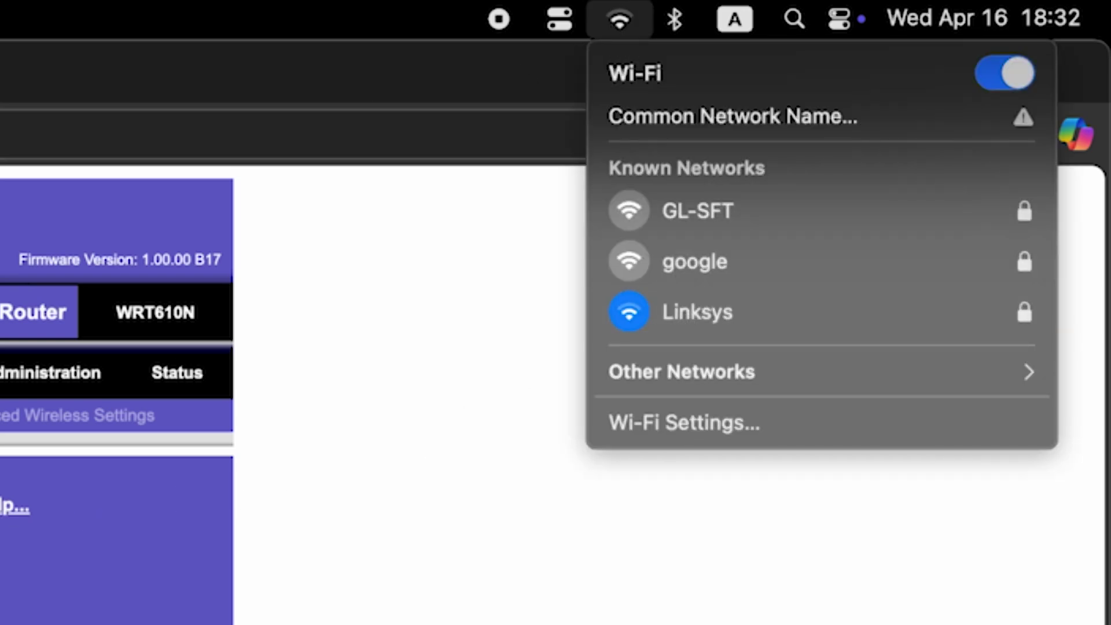
key("Escape")
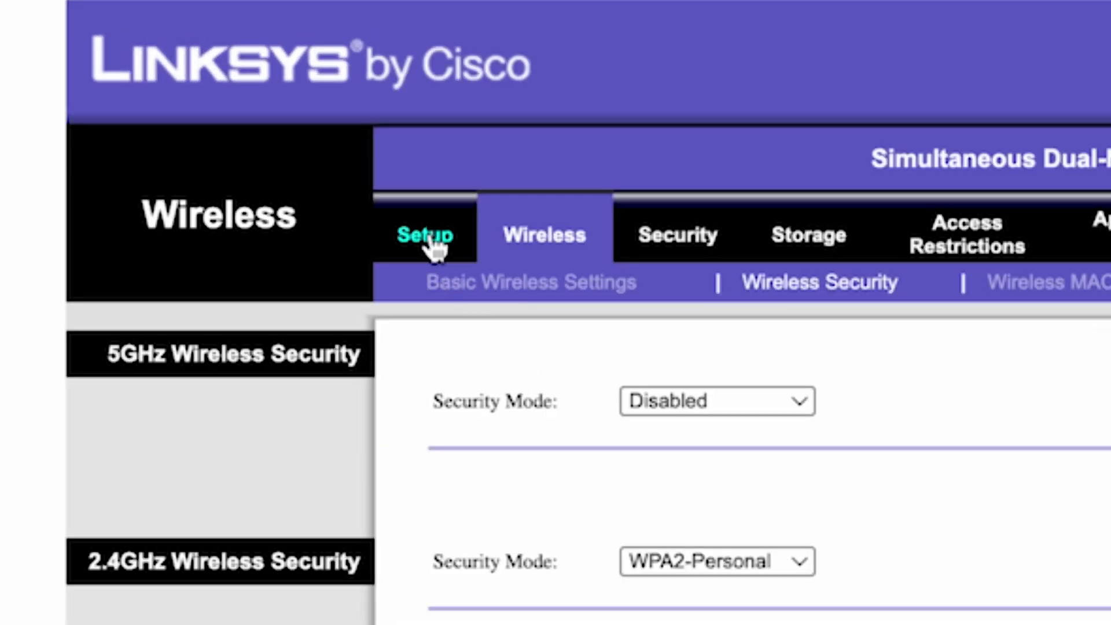
Step: Reboot the router from the Basic Setup page and confirm, then open a new browser tab
left_click(428, 237)
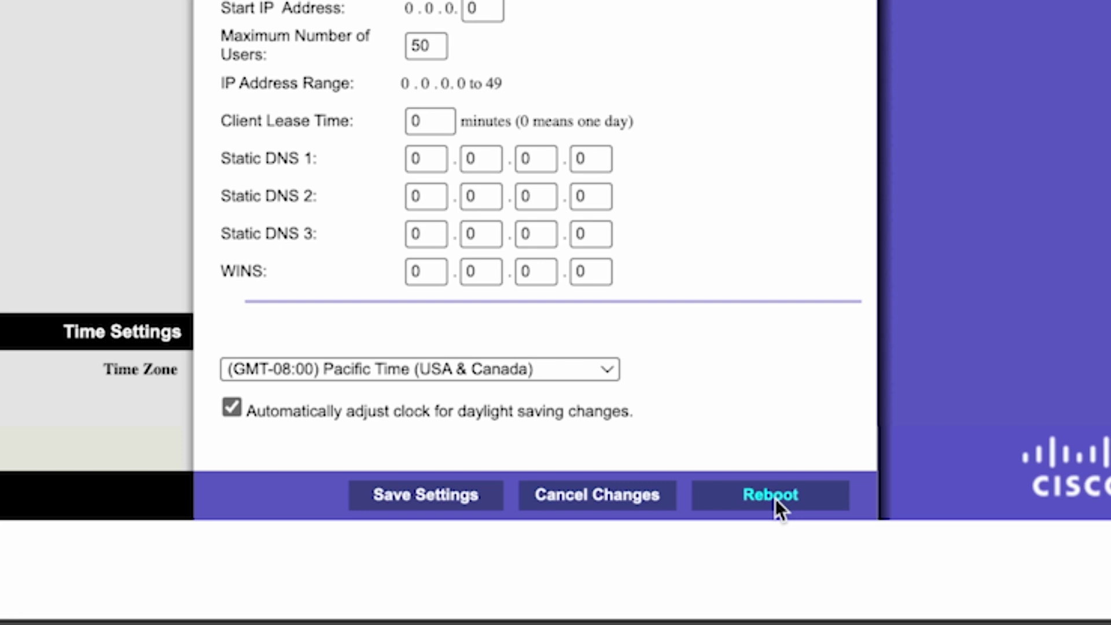
left_click(775, 498)
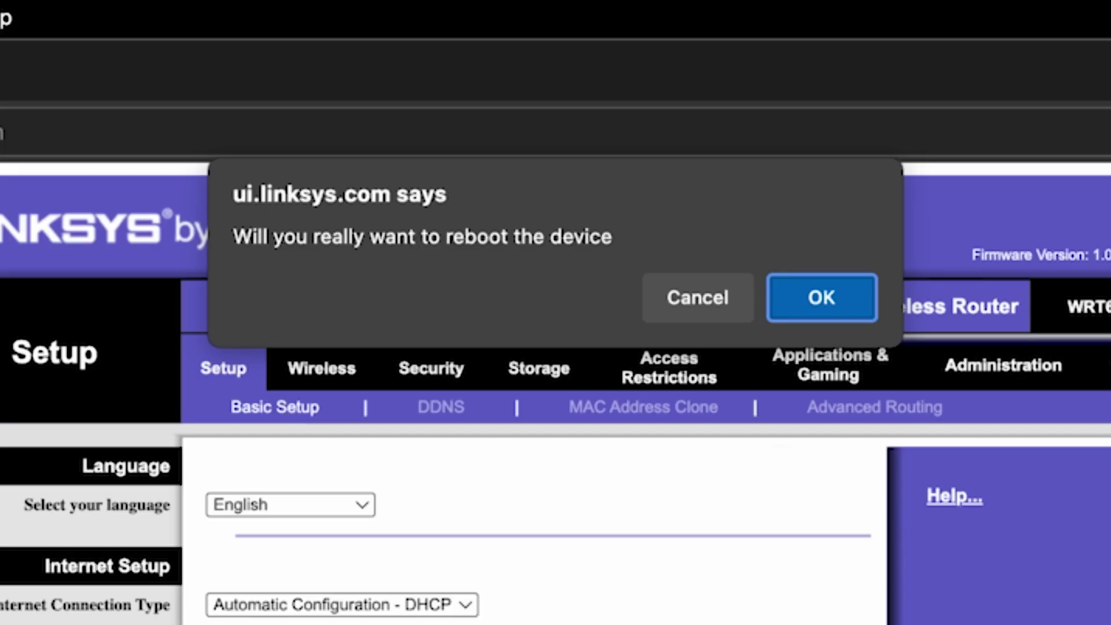
left_click(805, 293)
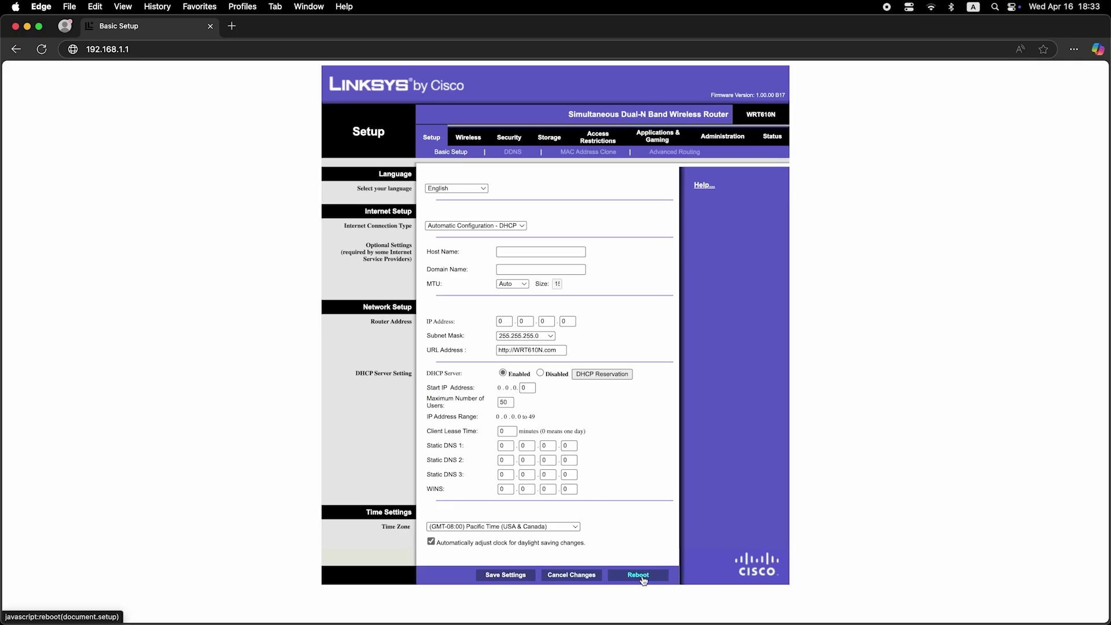
left_click(232, 25)
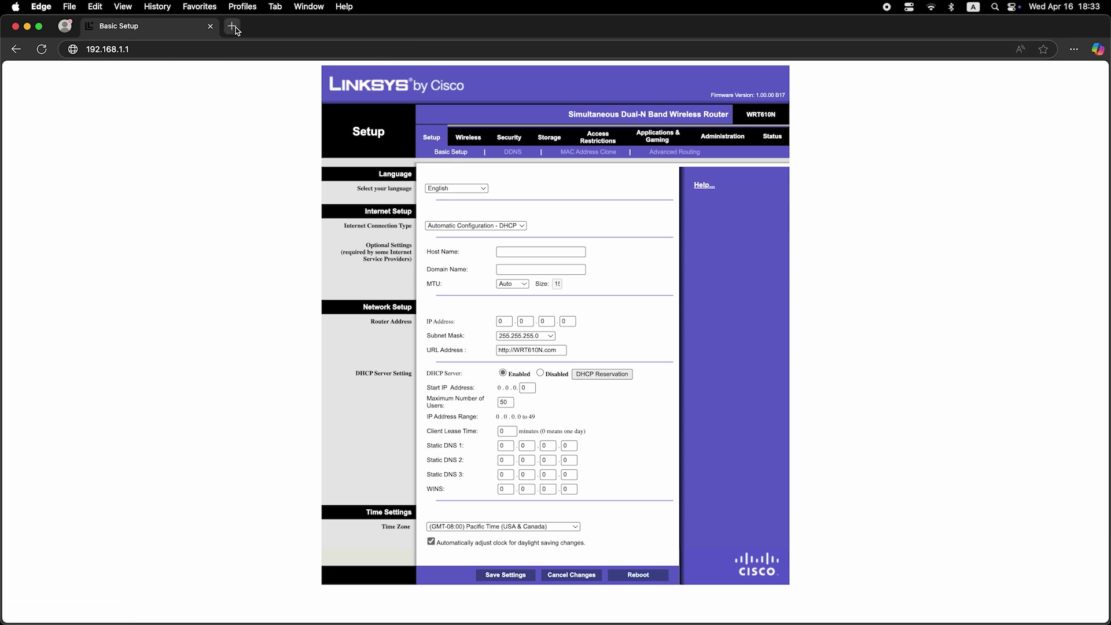
type("dfdfdfd")
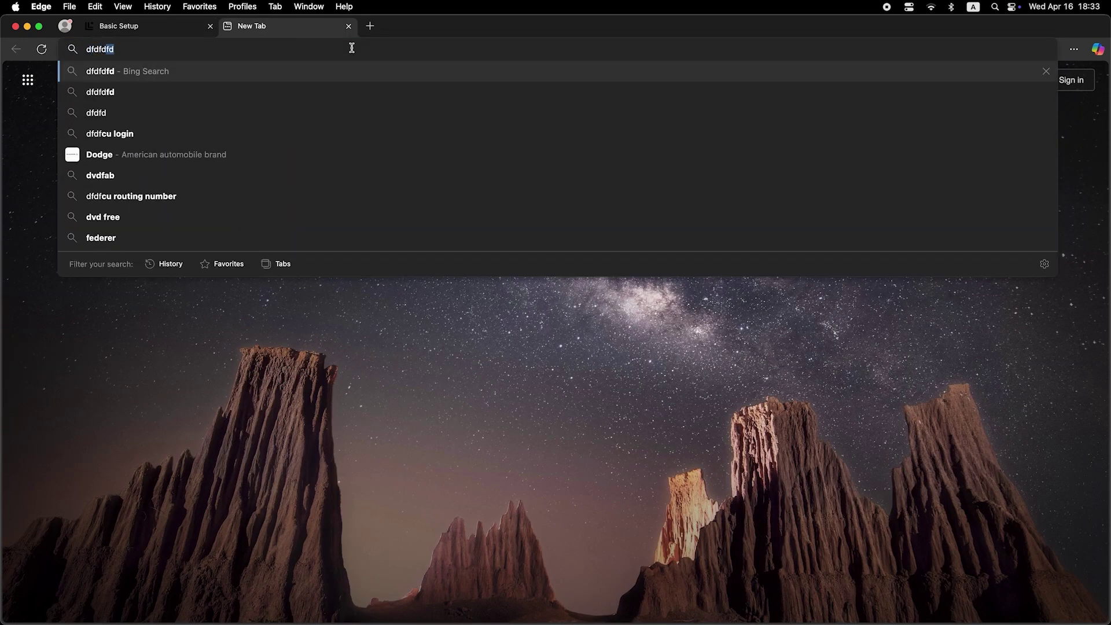
key("Return")
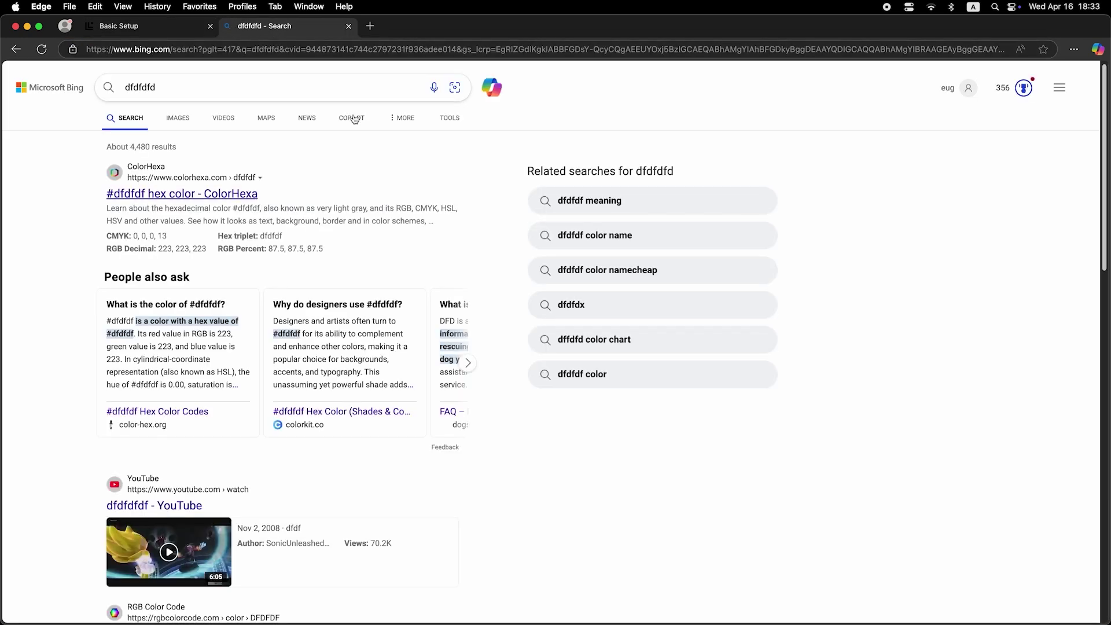
left_click(348, 26)
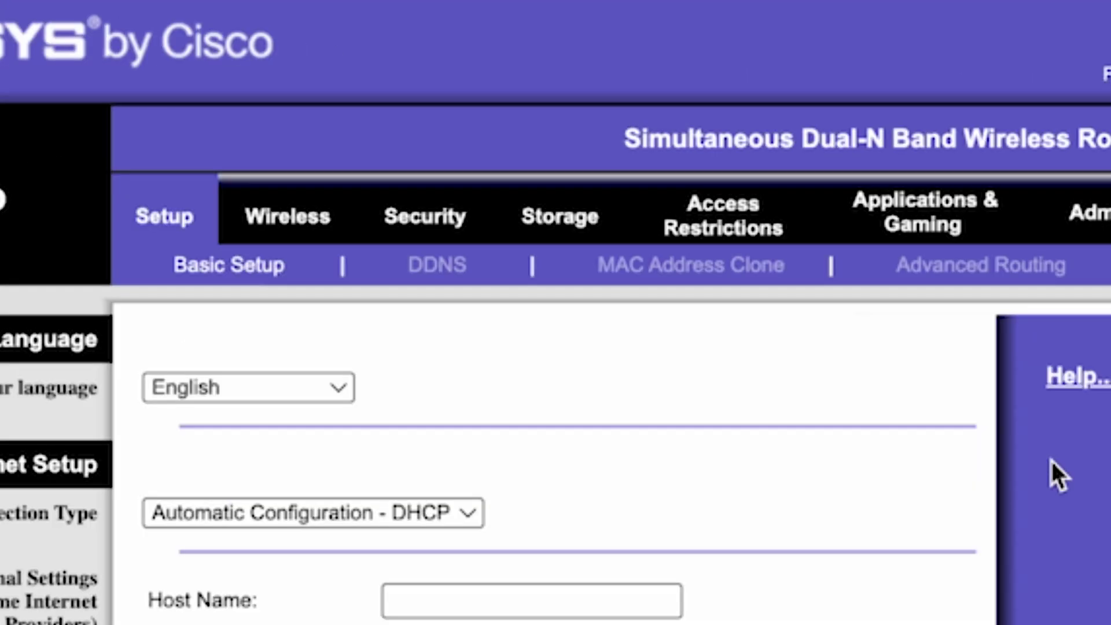
Step: Enable MAC Address Clone, copy this PC's MAC address into it, and save
left_click(151, 217)
left_click(713, 273)
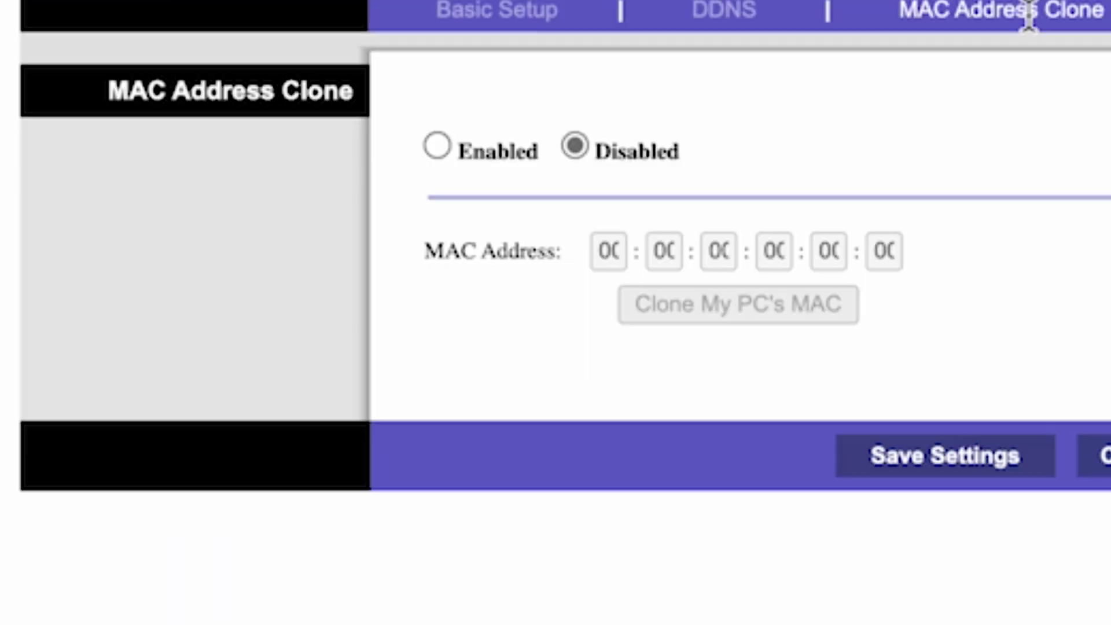
left_click(437, 146)
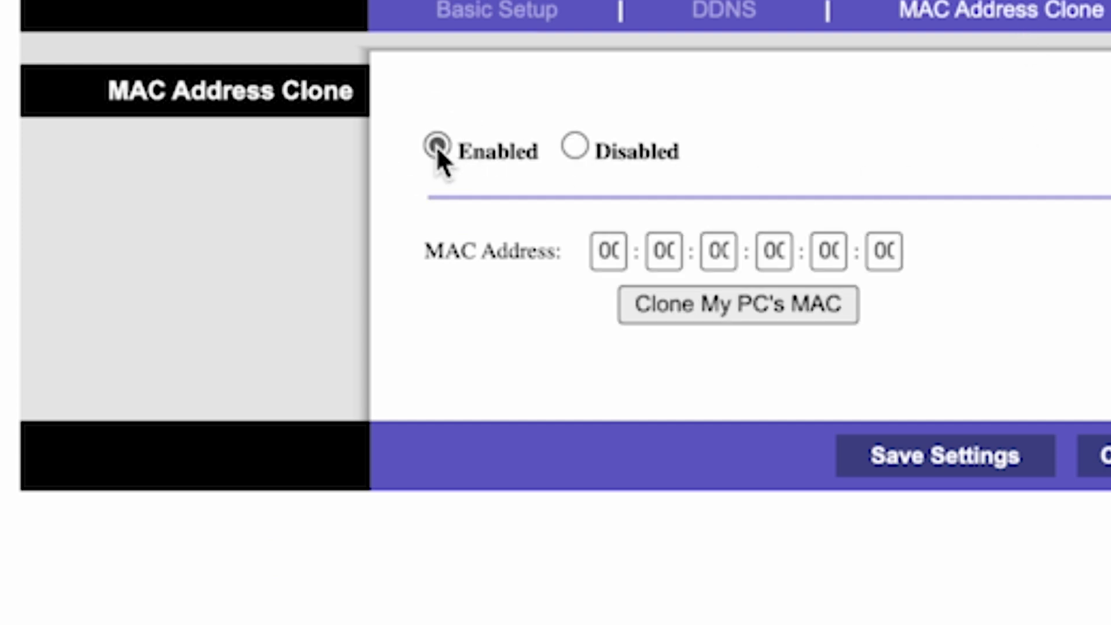
left_click(750, 305)
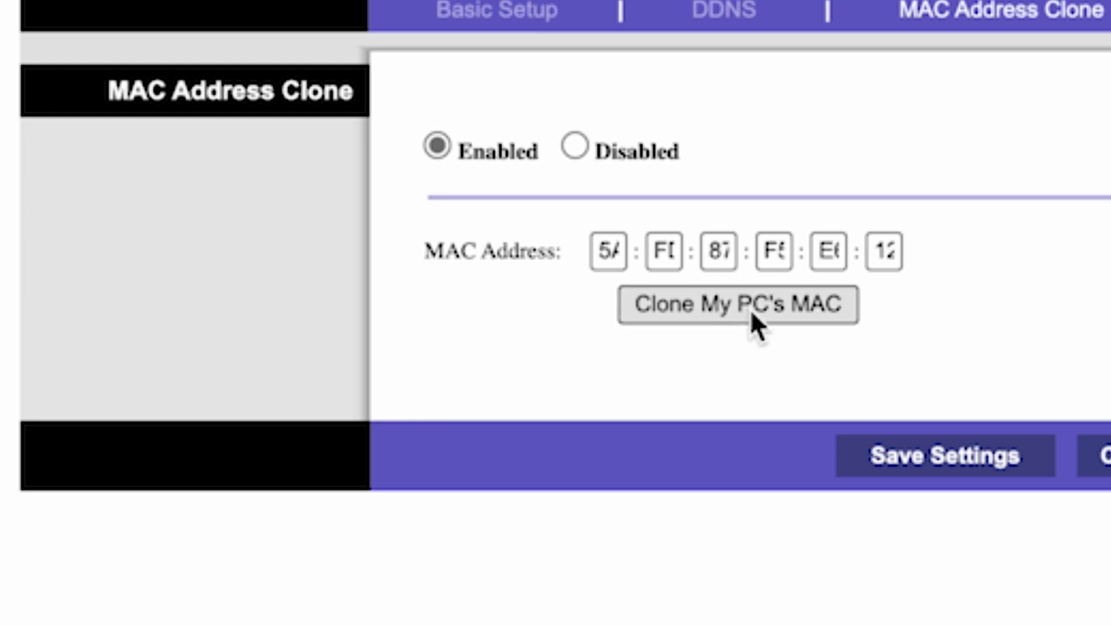
left_click(933, 478)
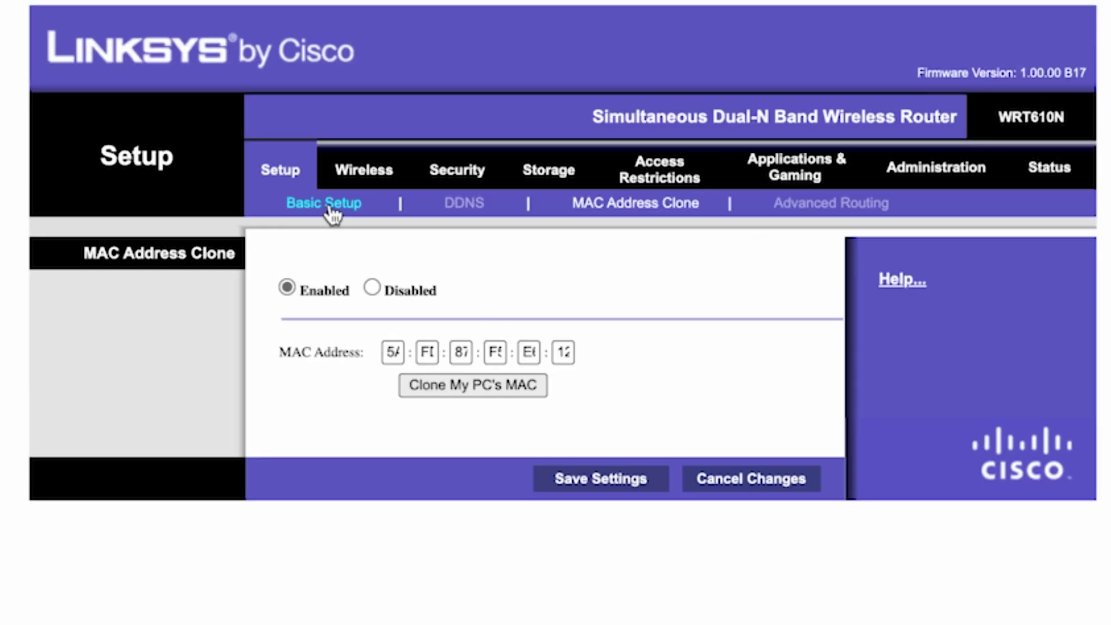
Step: Reboot the router again from the Basic Setup page and confirm
left_click(343, 204)
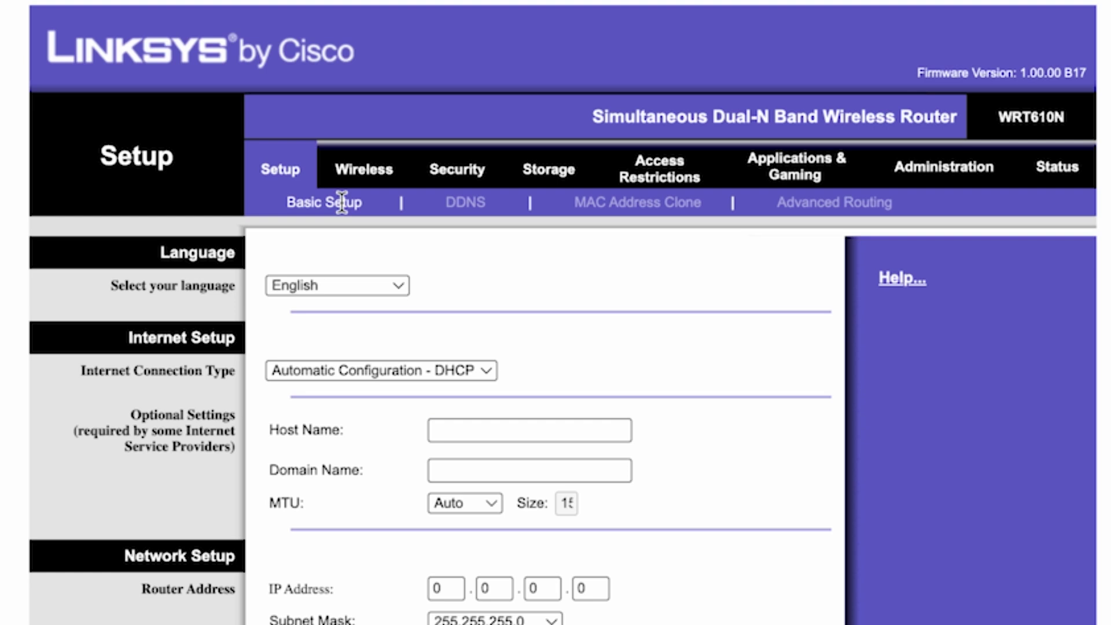
scroll(647, 75, "down", 10)
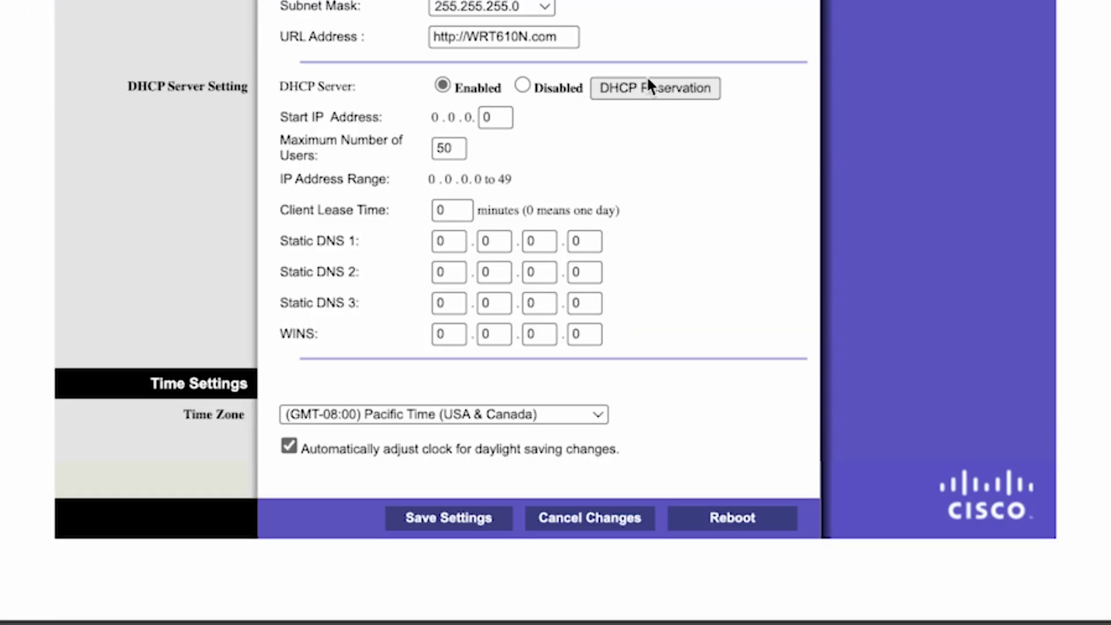
left_click(731, 516)
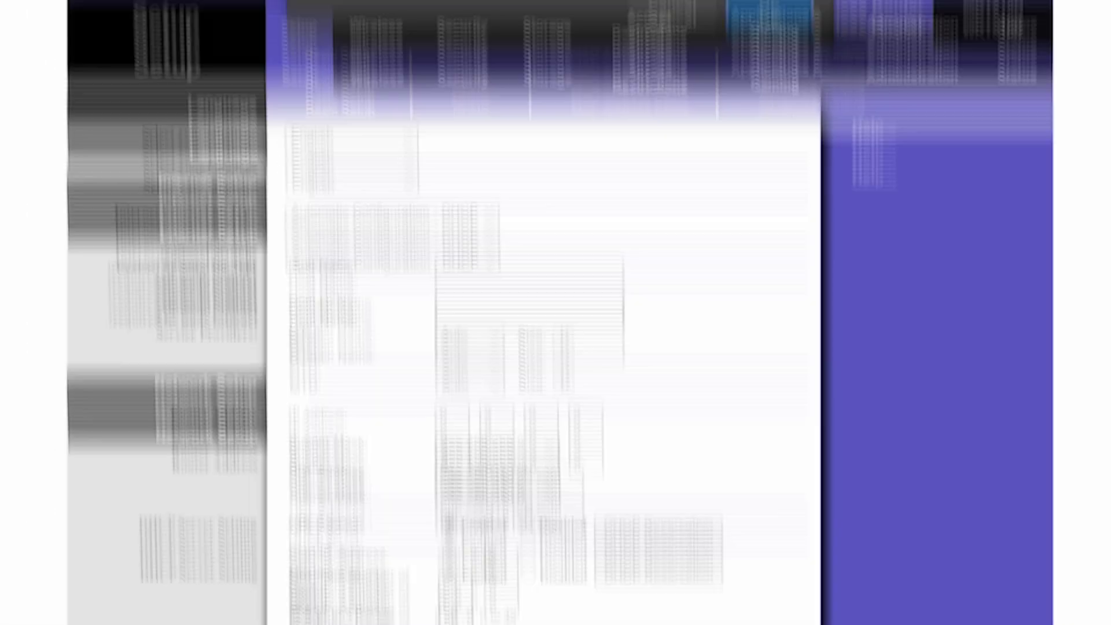
left_click(771, 227)
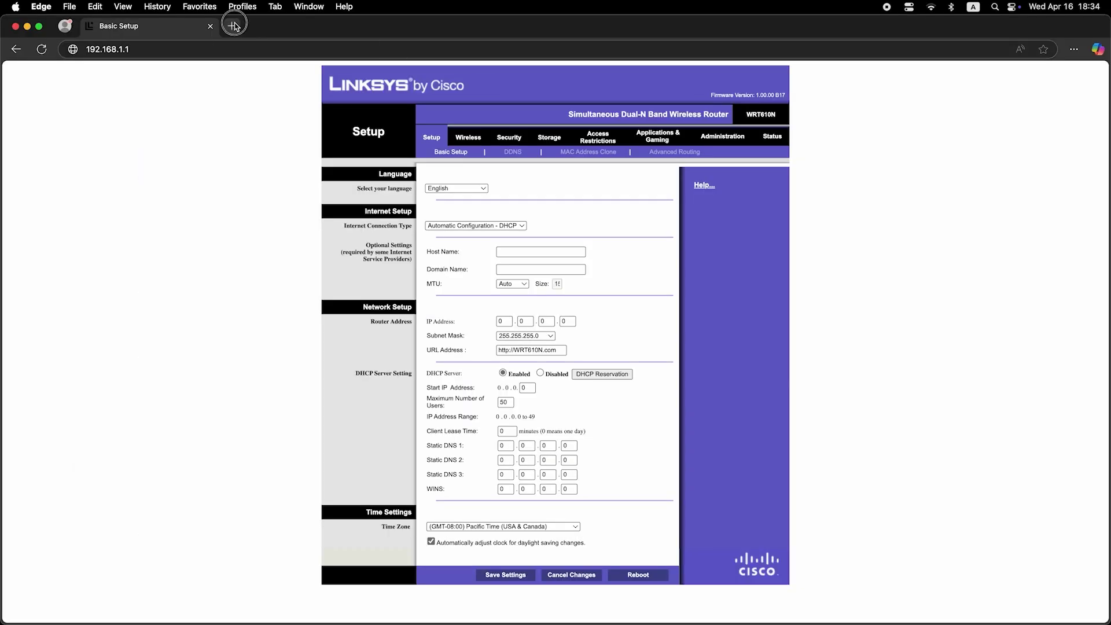
Step: Run a Bing test search for 'dfdfdfdf' in a new tab to verify internet access
left_click(231, 25)
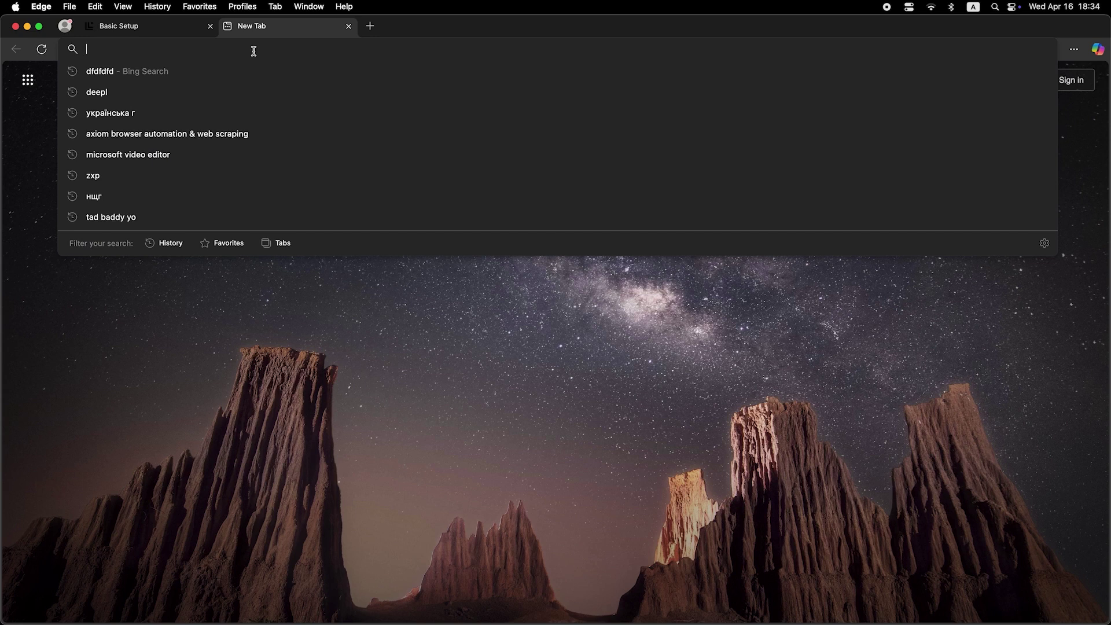
type("dfdfdfdf")
key("Return")
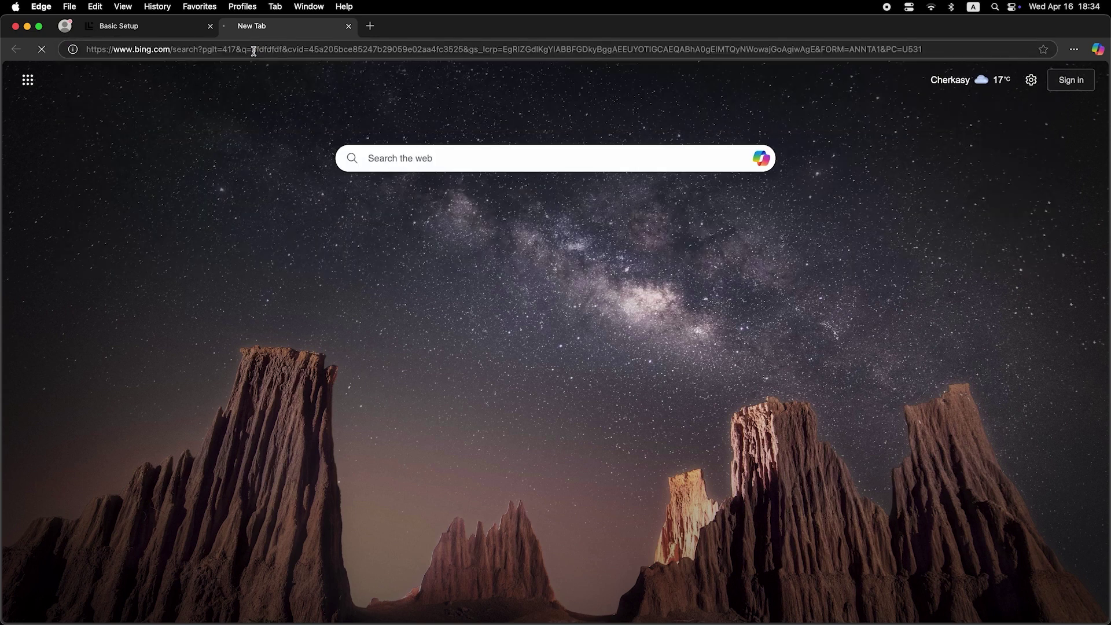